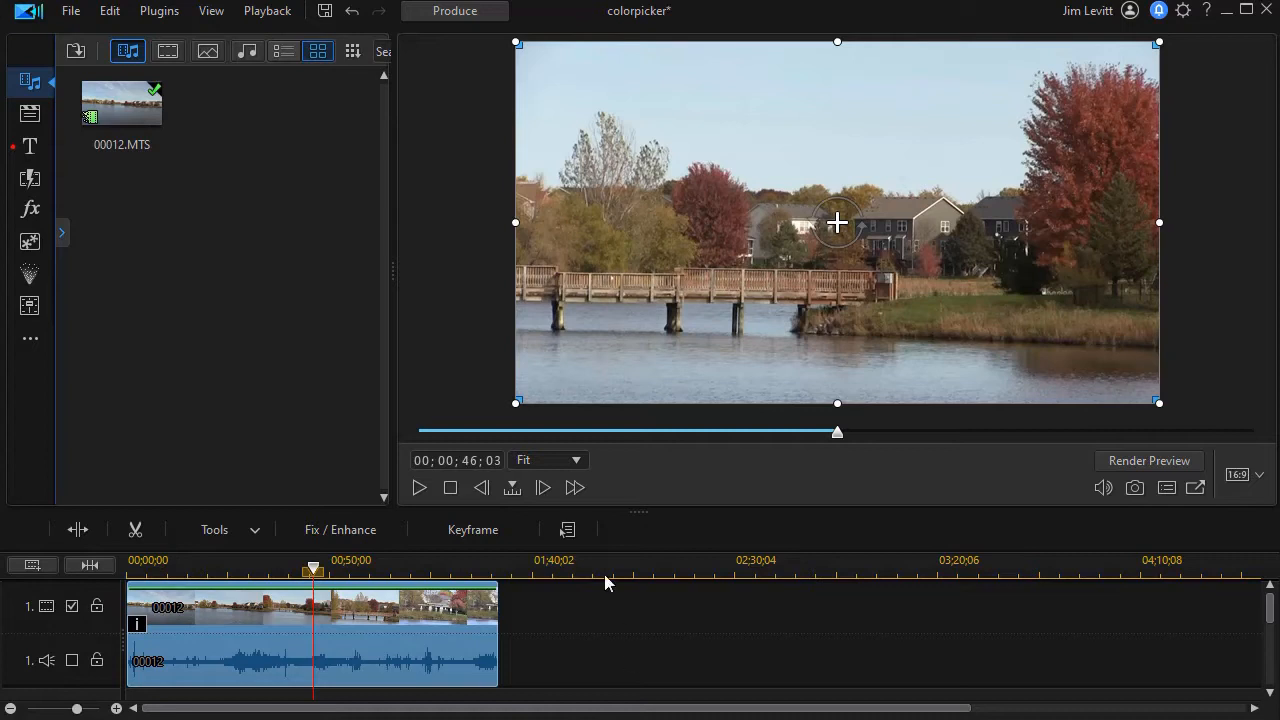
Preview the 00012 clip briefly and apply the second Outdoor Cold color LUT effect to it on the timeline.
left_click(420, 488)
left_click(418, 487)
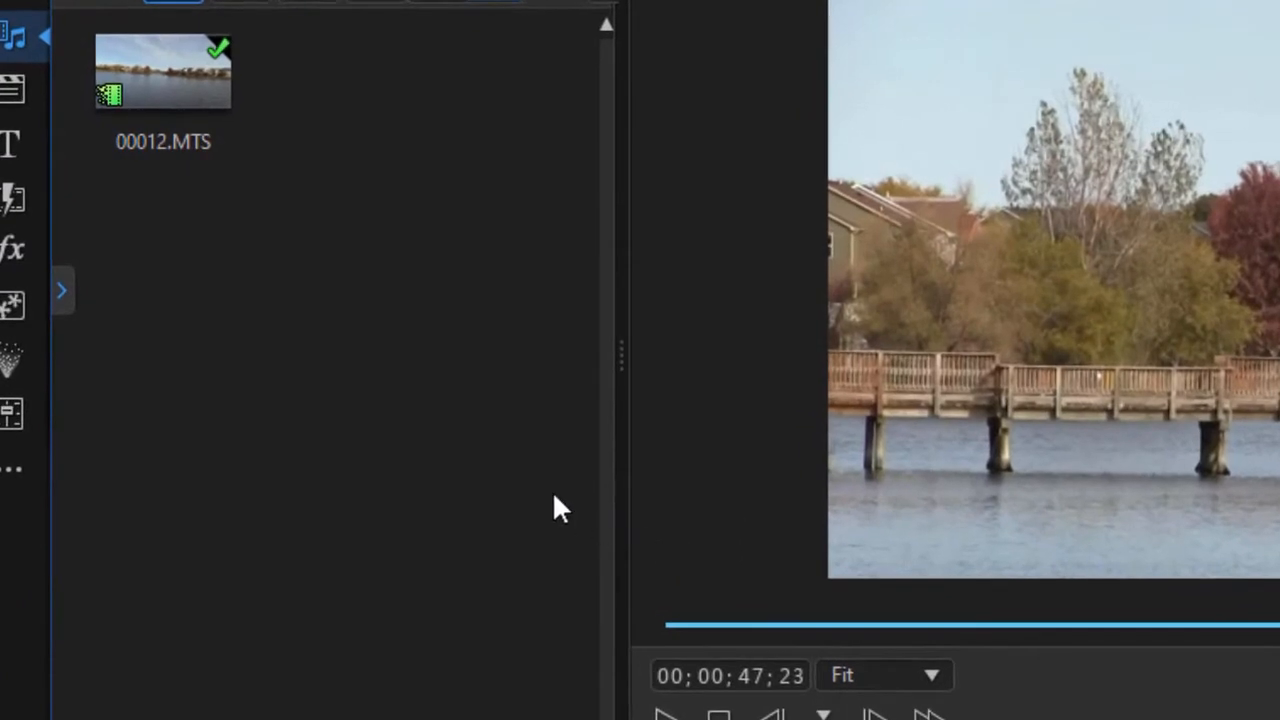
left_click(13, 255)
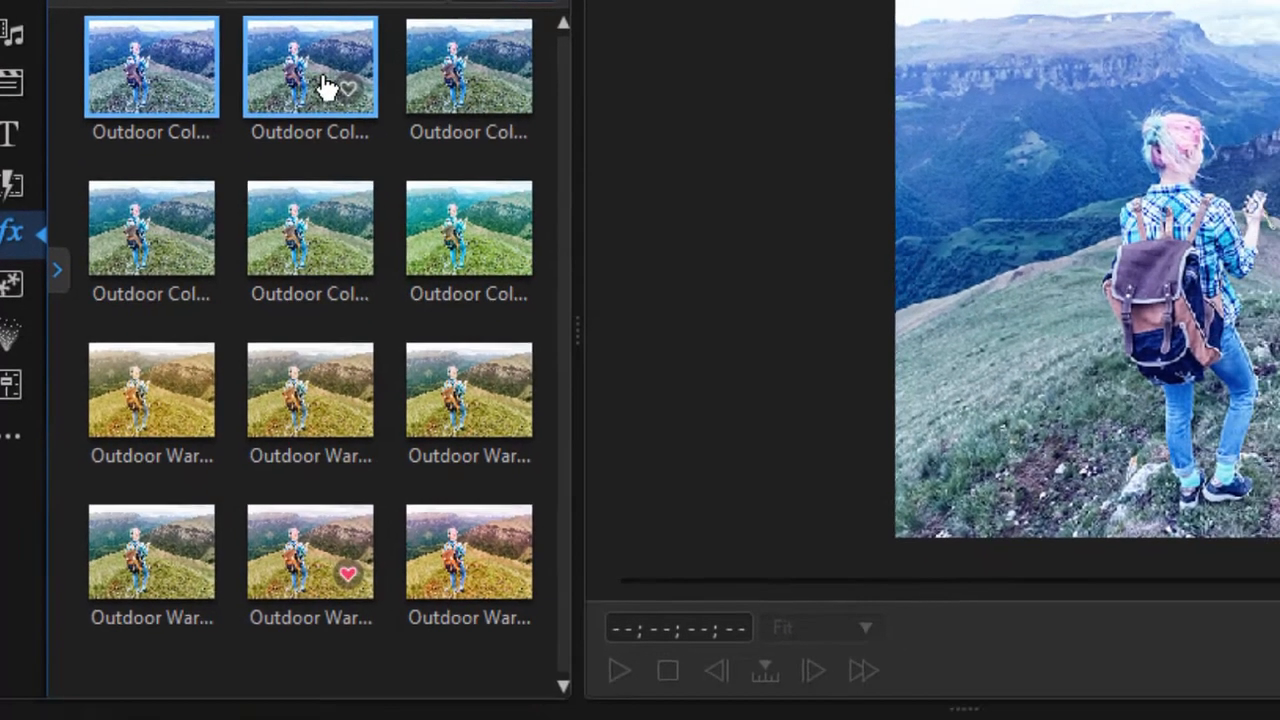
left_click_drag(327, 88, 315, 719)
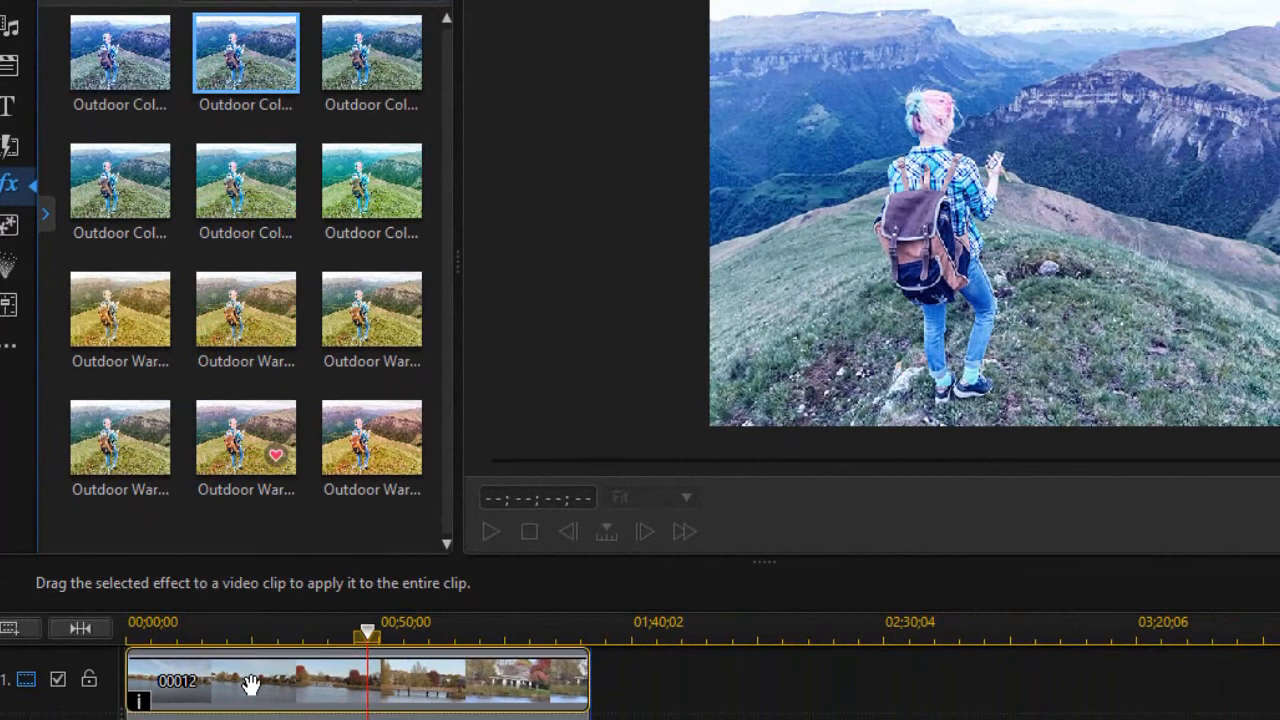
left_click_drag(250, 684, 251, 689)
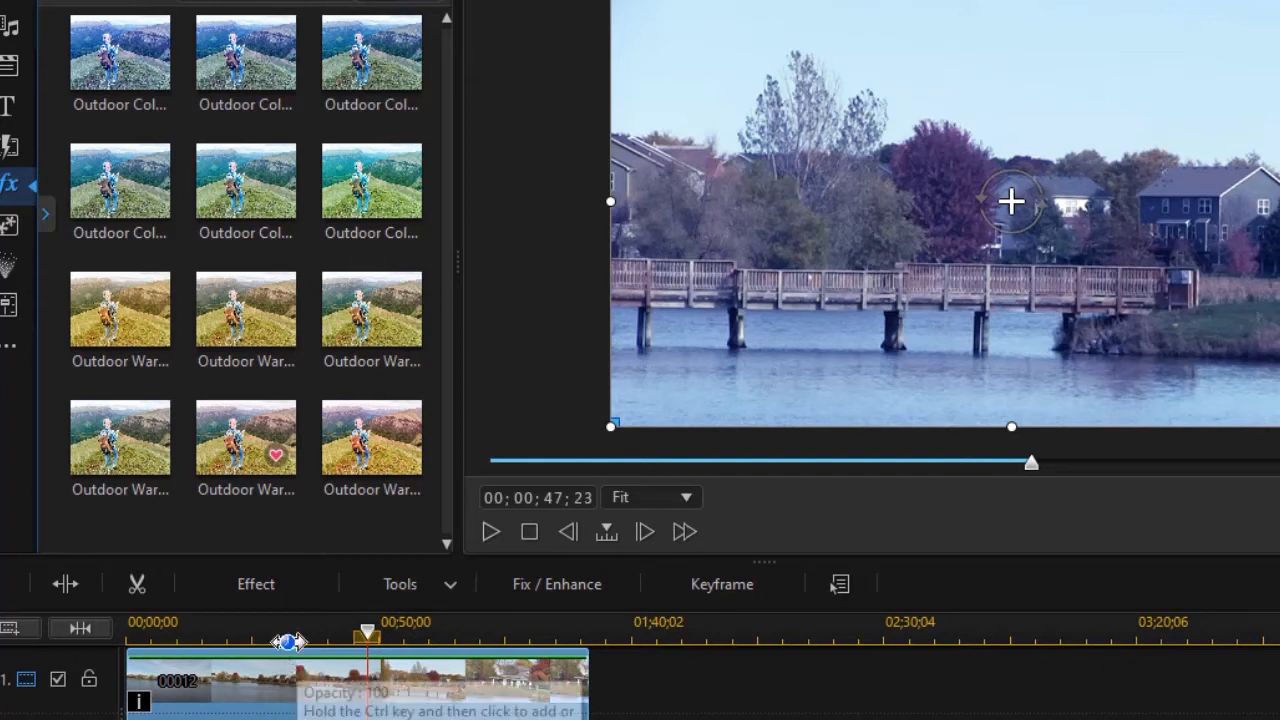
Reduce the Outdoor Cold LUT's strength to 37 and remove the effect from the clip.
left_click(310, 588)
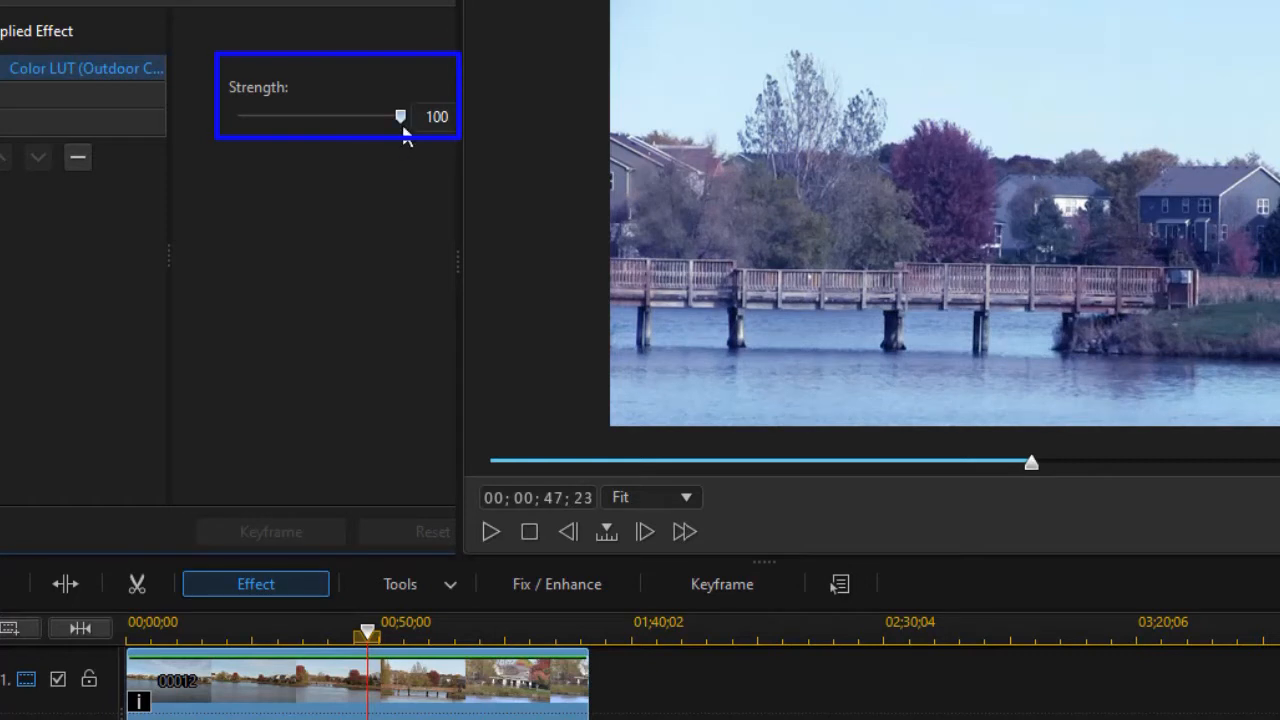
left_click_drag(400, 121, 297, 123)
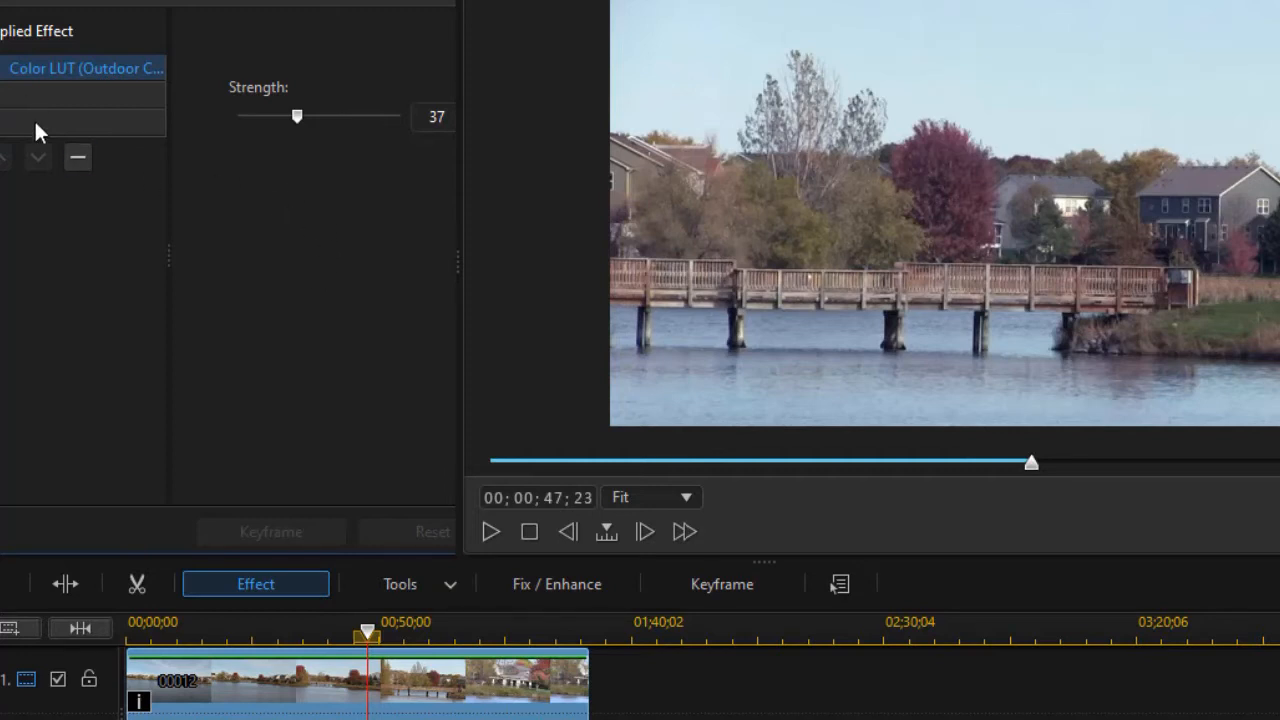
left_click(79, 157)
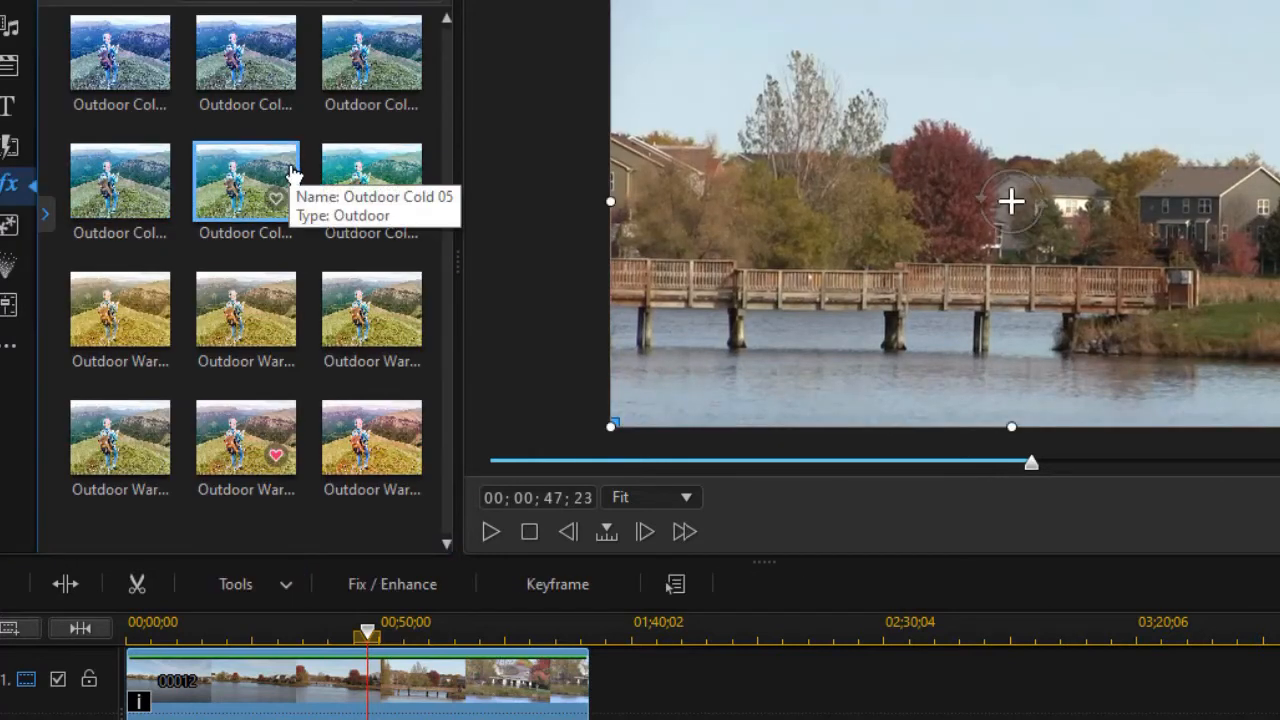
Apply the favorited Outdoor Warm color LUT to the 00012 clip and set its strength to 40.
left_click_drag(228, 428, 208, 675)
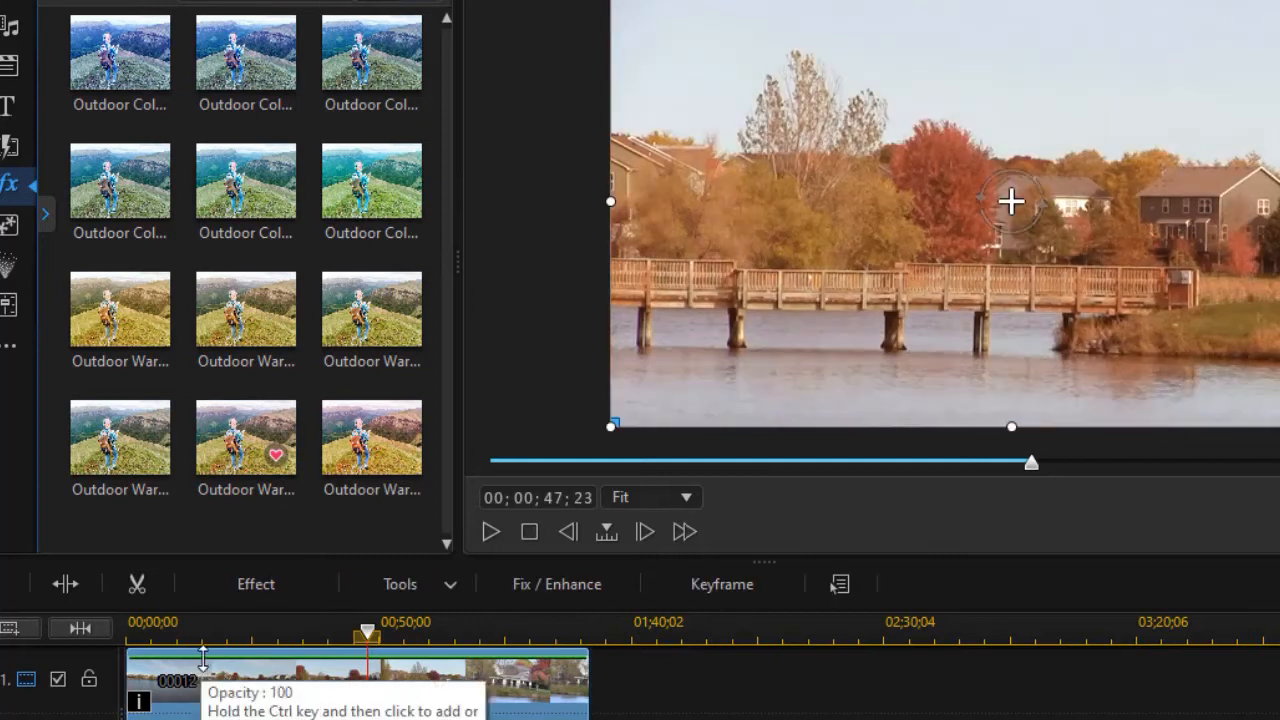
left_click(278, 588)
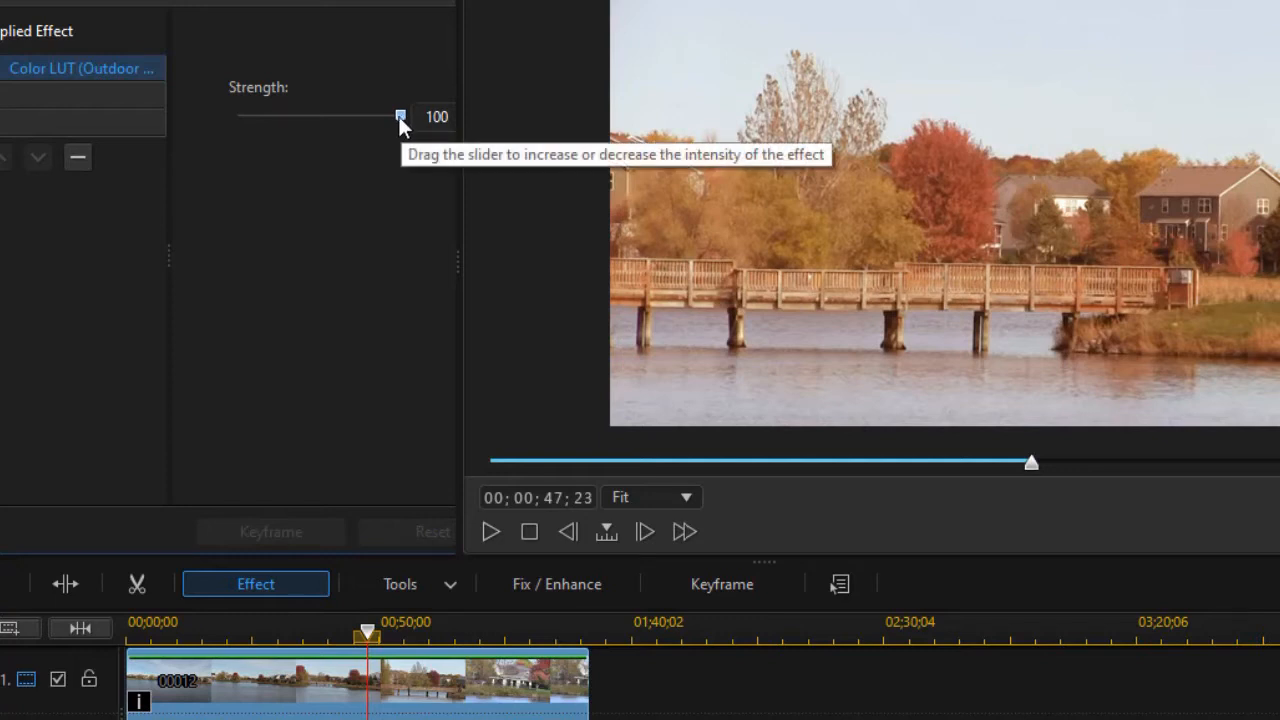
left_click_drag(399, 115, 294, 117)
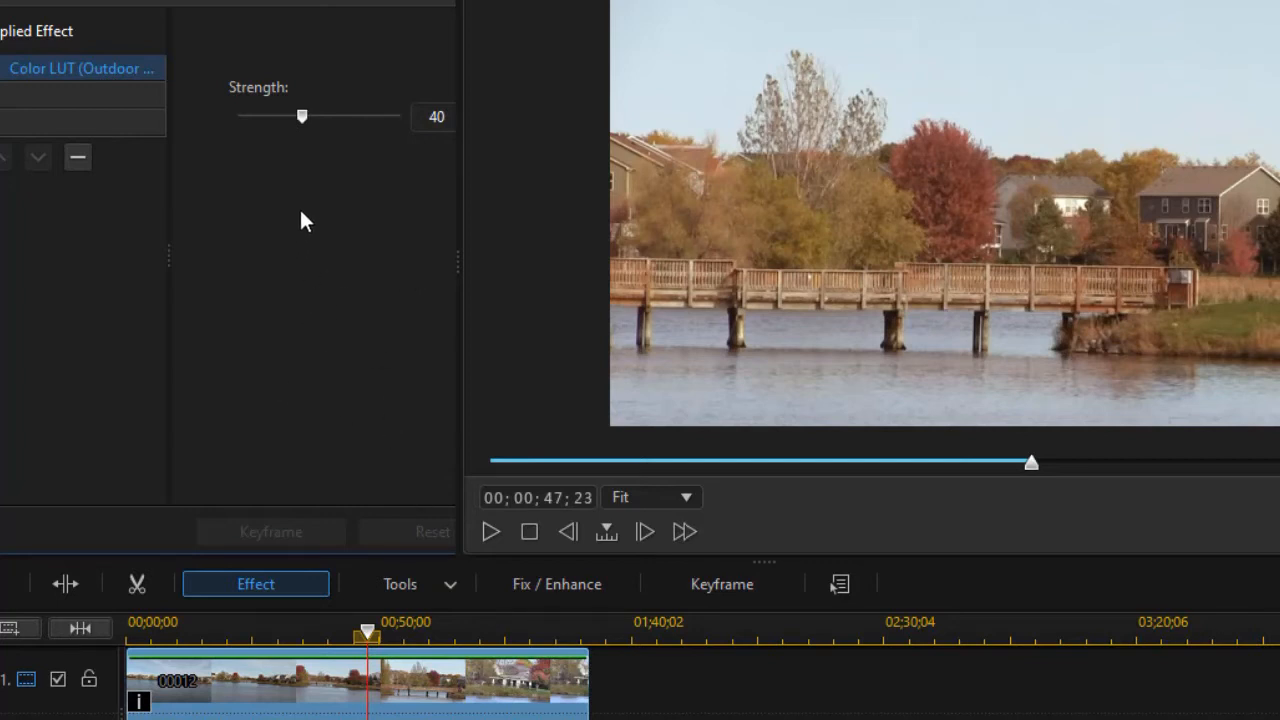
left_click(437, 4)
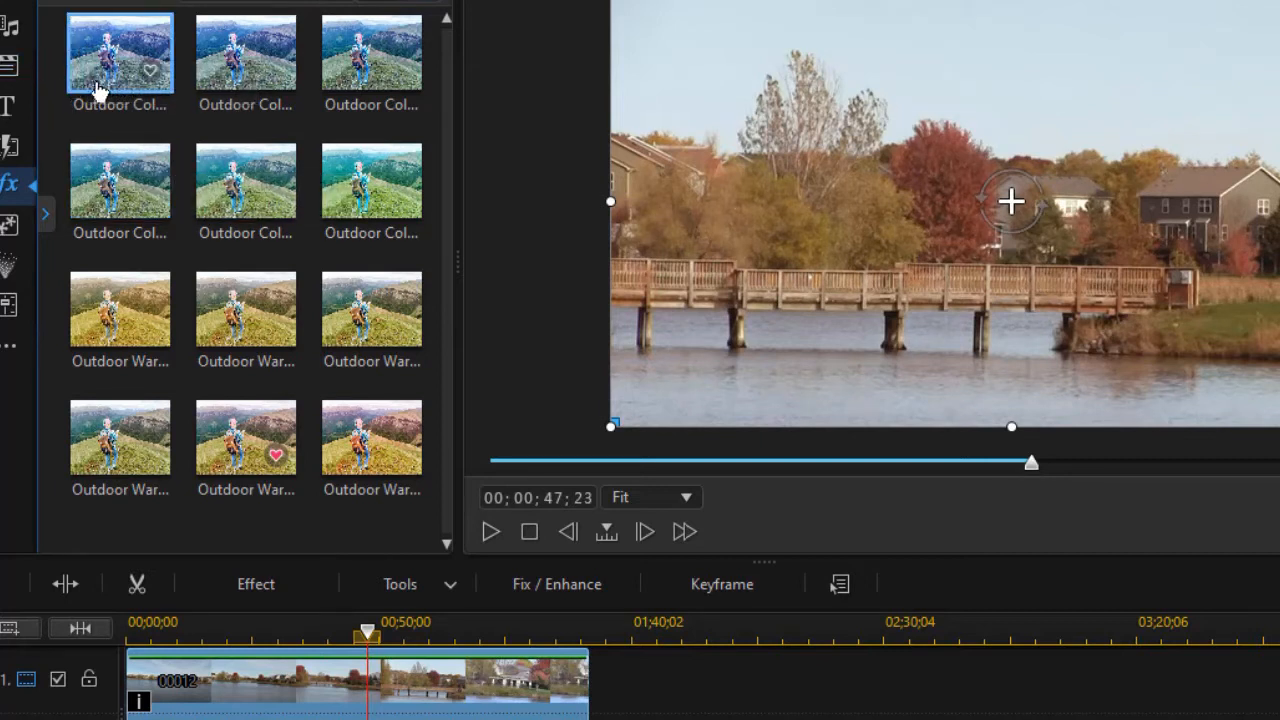
Place the Default title on the second video track from the playhead, about 41 seconds long.
left_click(5, 26)
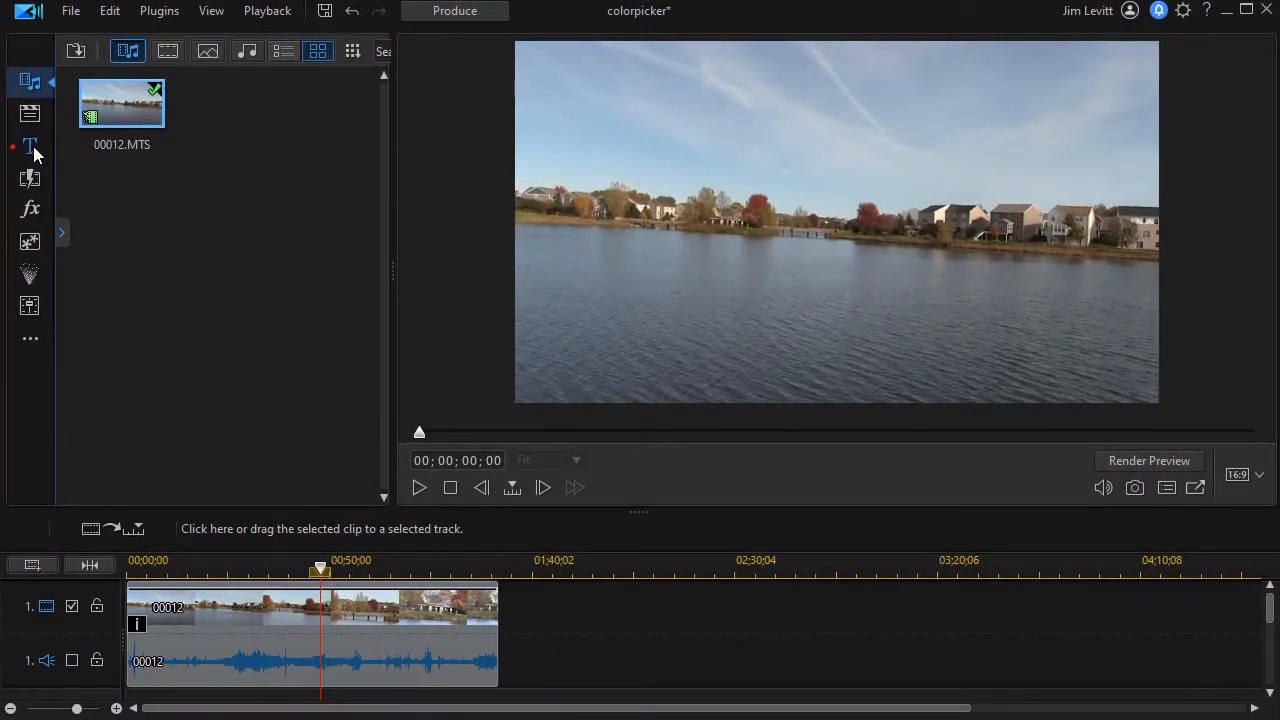
left_click(33, 151)
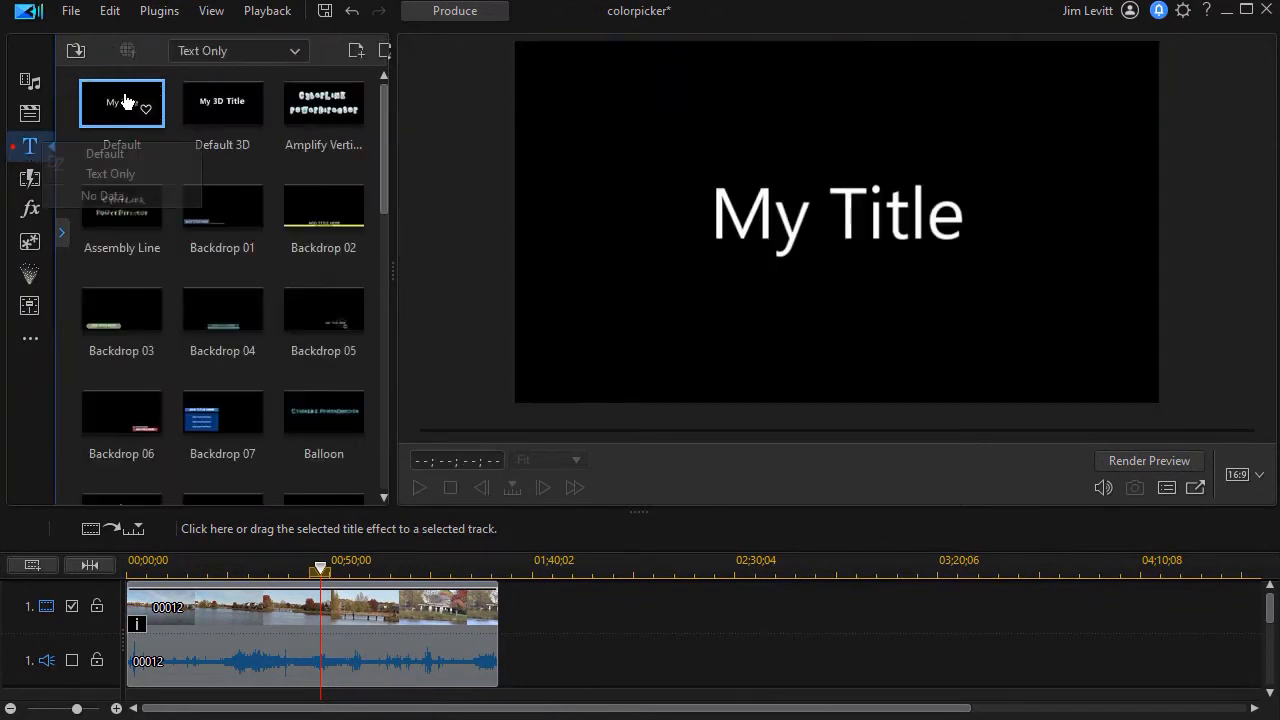
left_click_drag(114, 137, 414, 628)
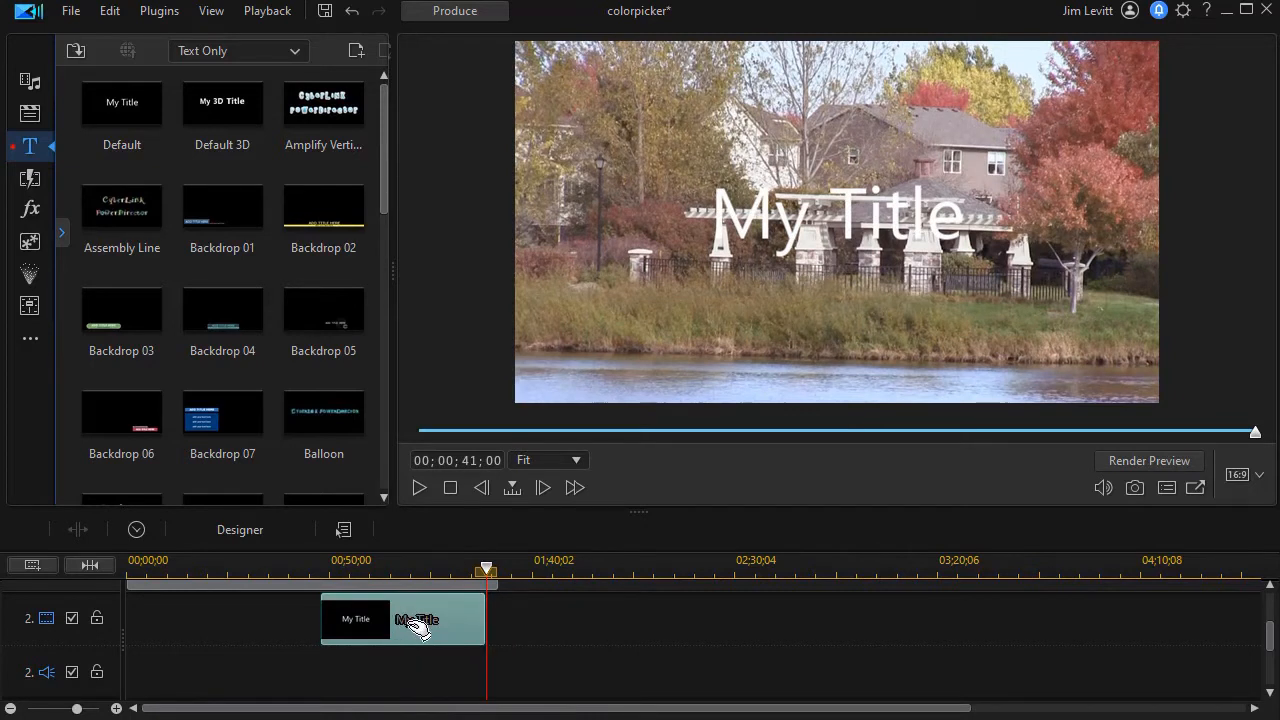
Open the title in Title Designer and replace its text with "Outdoors".
double_click(417, 625)
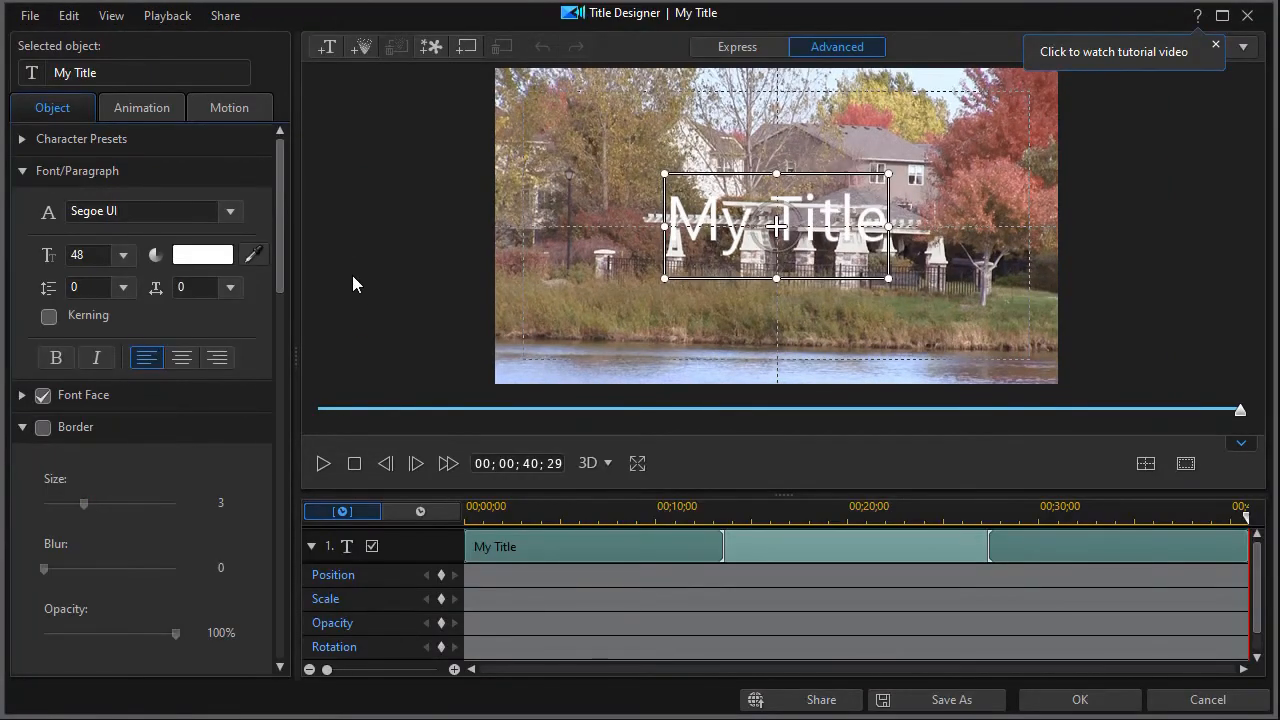
double_click(697, 229)
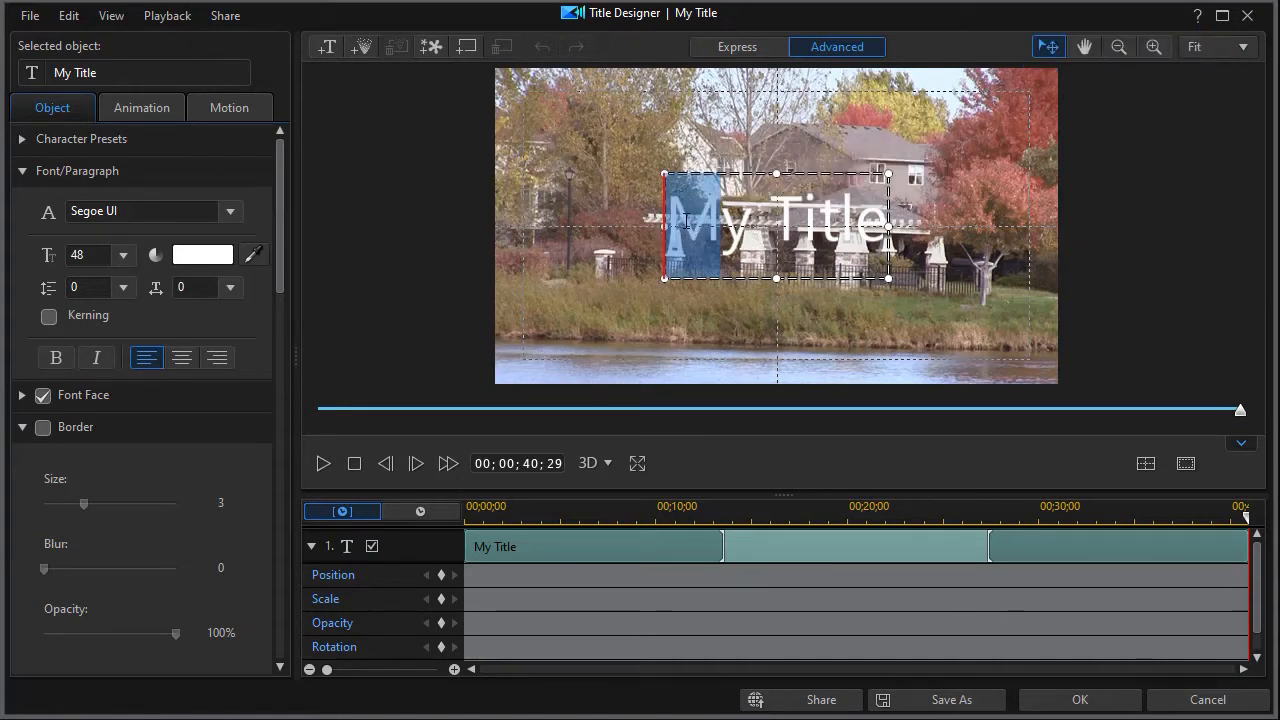
left_click(676, 227)
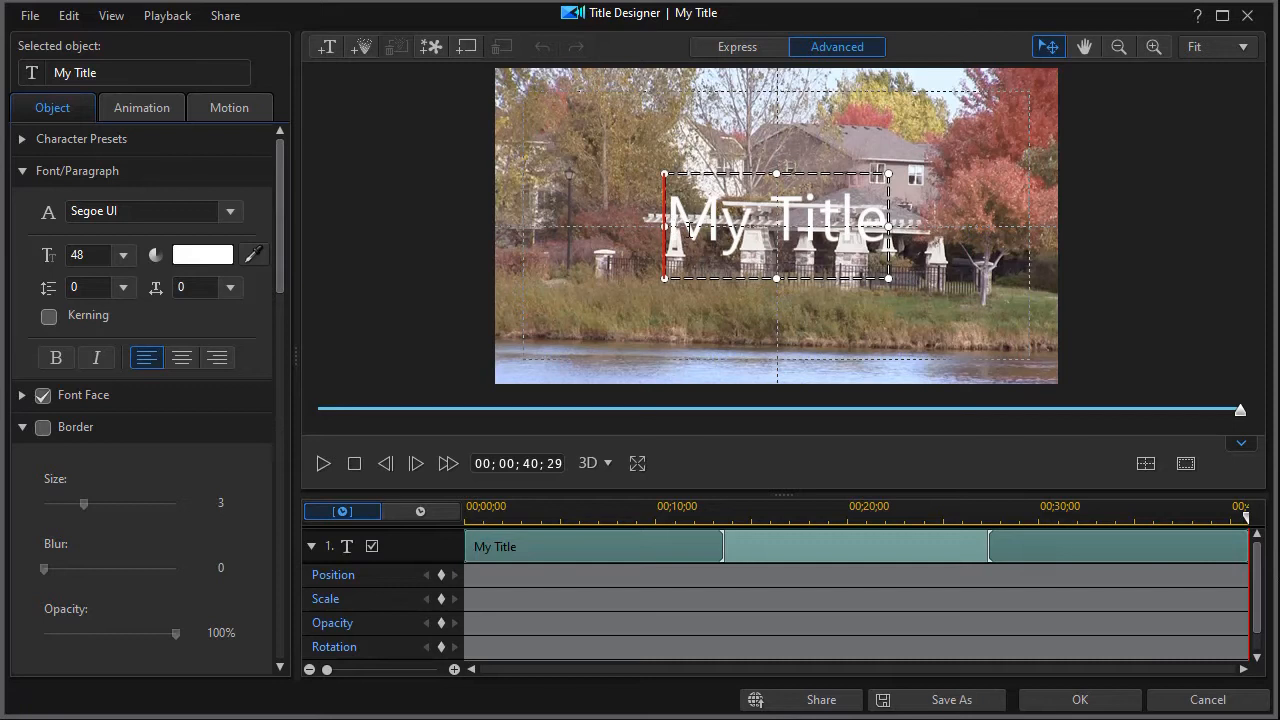
key("ctrl+a")
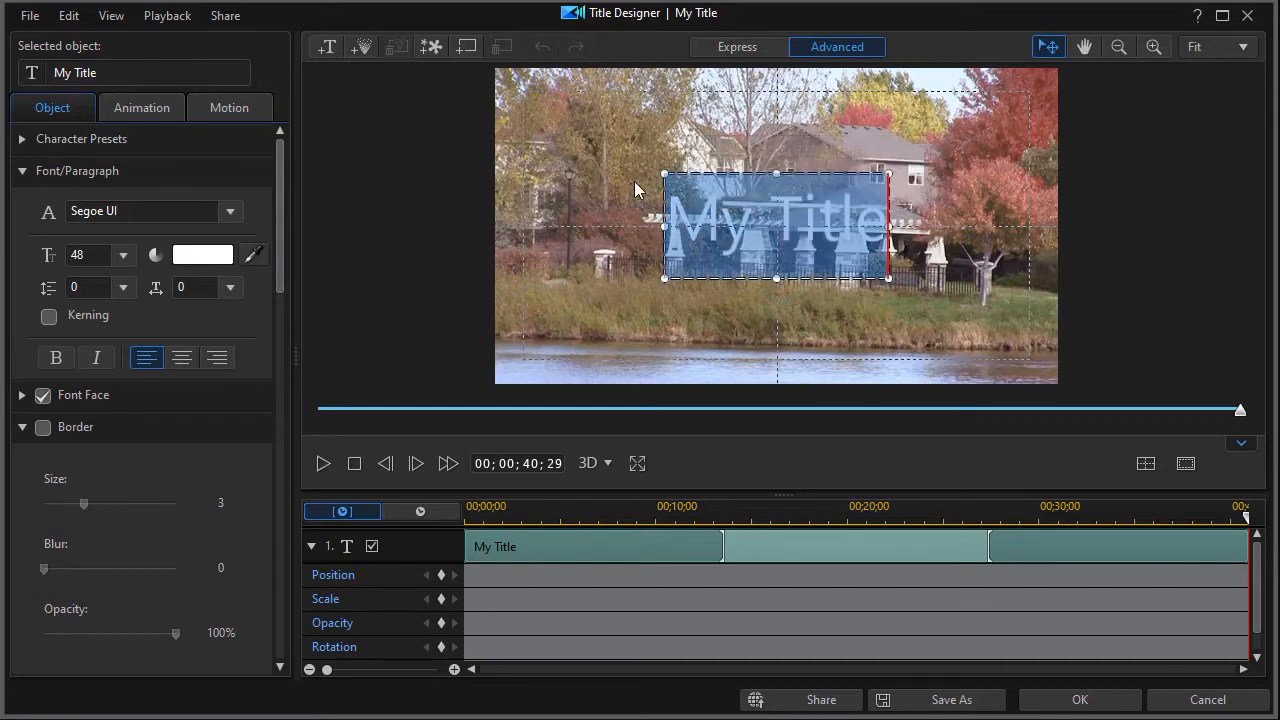
type("Outdoors")
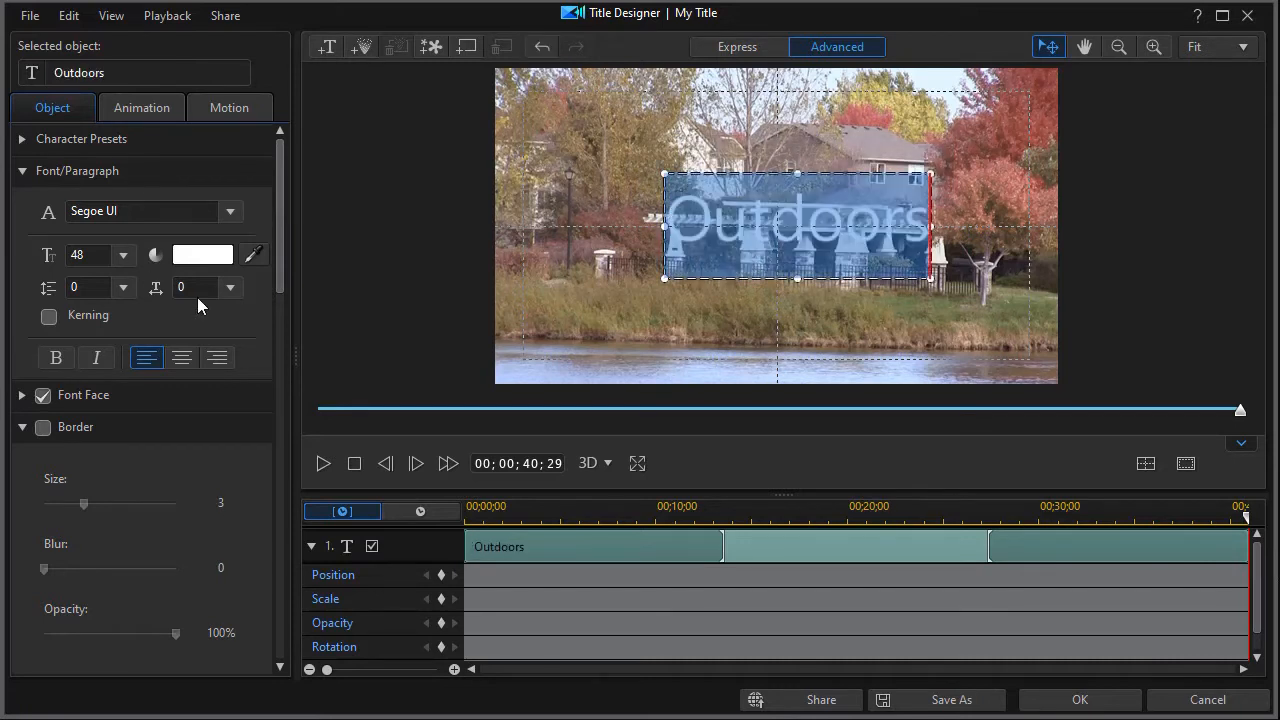
Format the Outdoors title in Source Sans Pro Black at size 88 and center it in the frame.
left_click(231, 211)
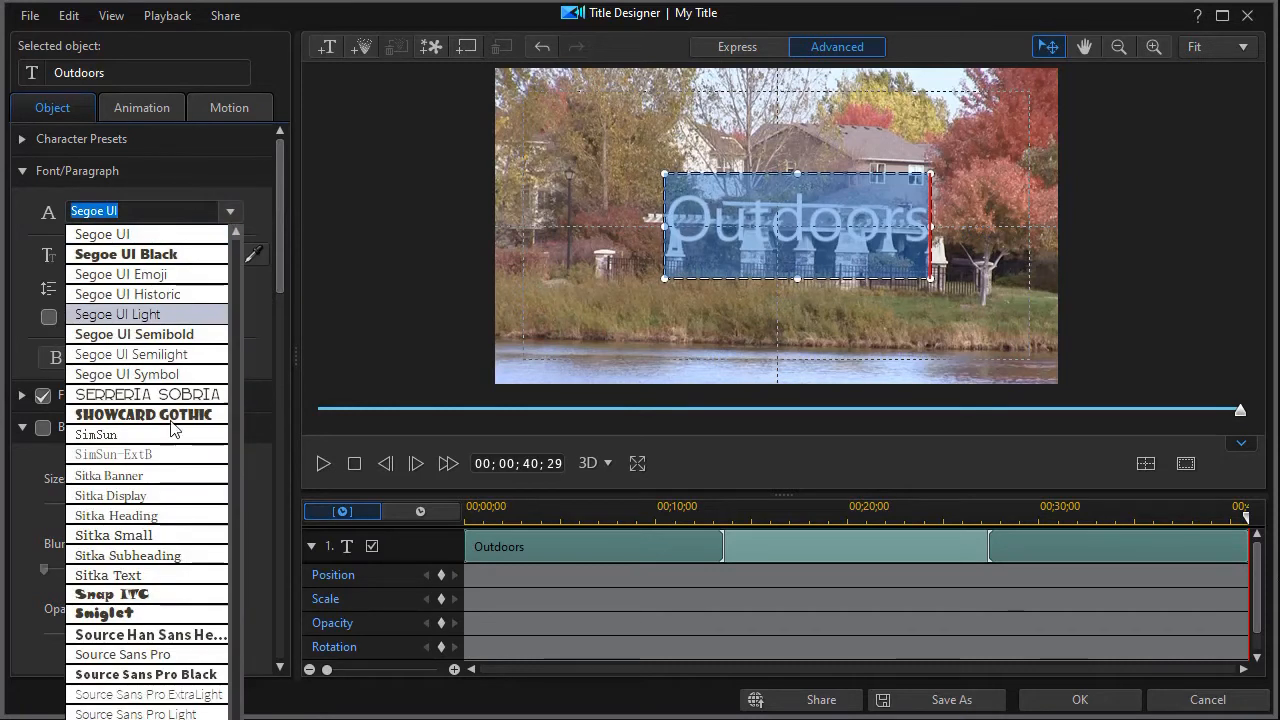
left_click(168, 675)
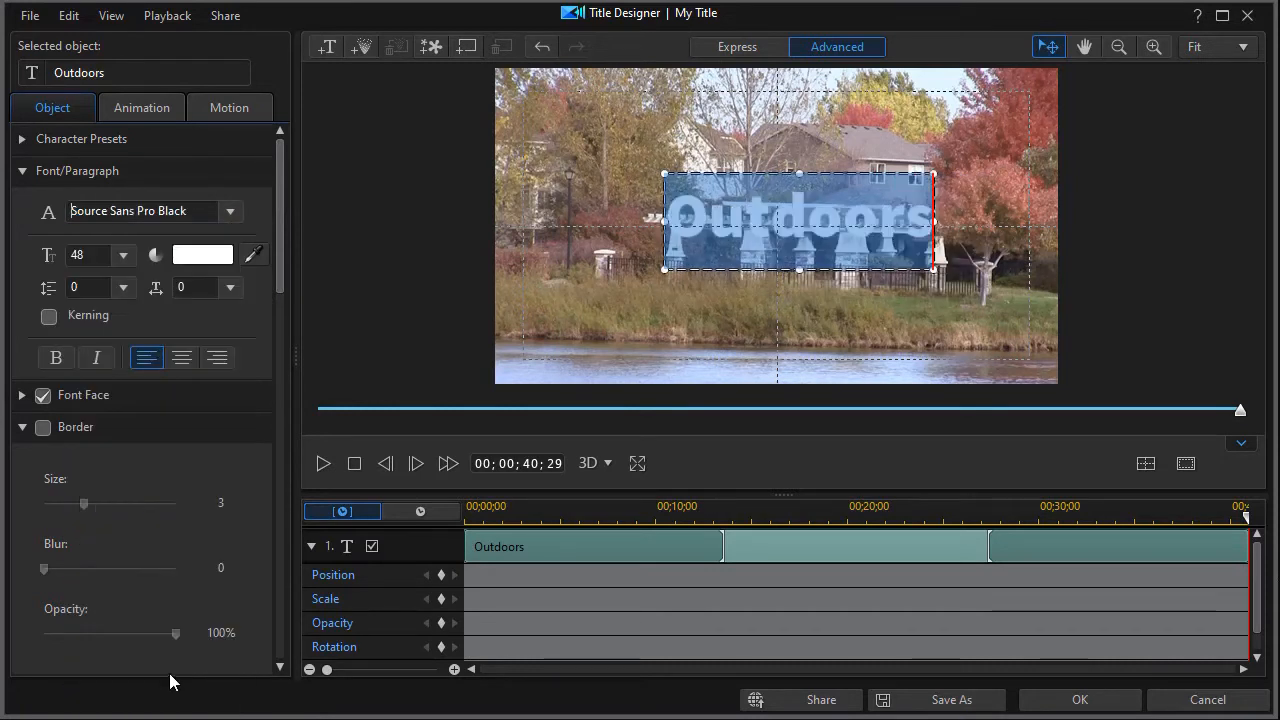
left_click(123, 255)
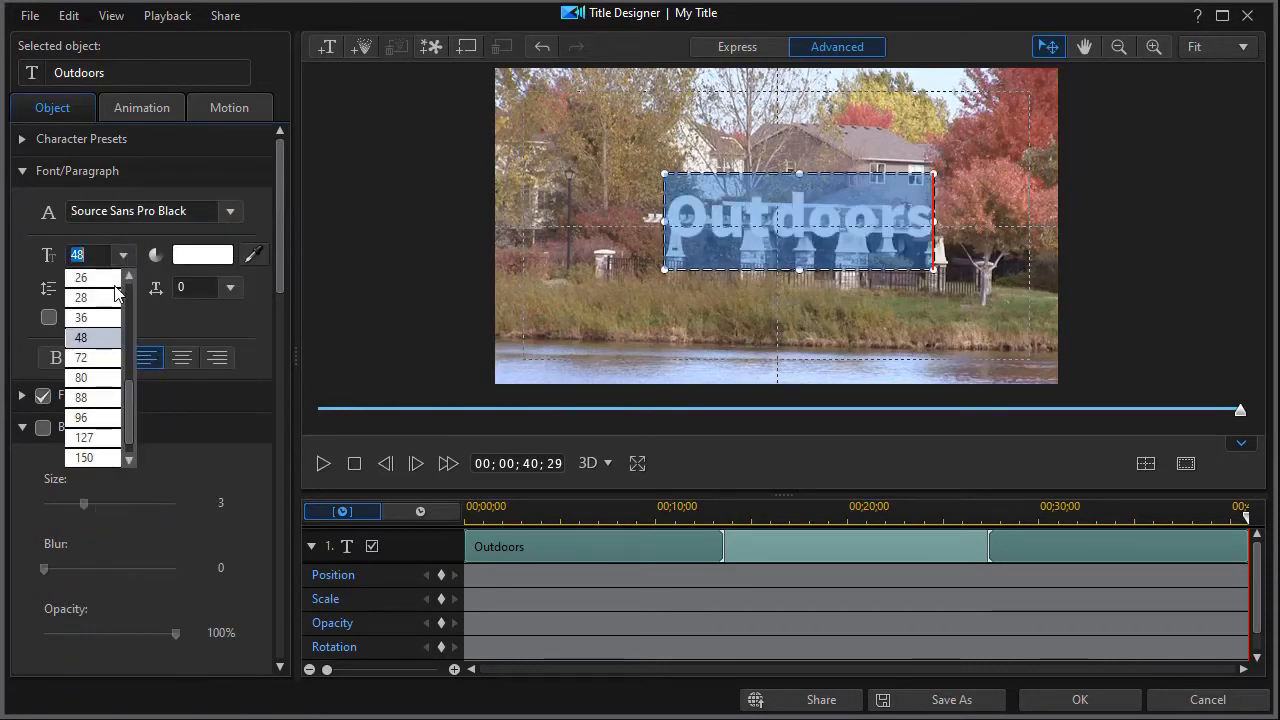
left_click(97, 399)
left_click_drag(794, 173, 679, 137)
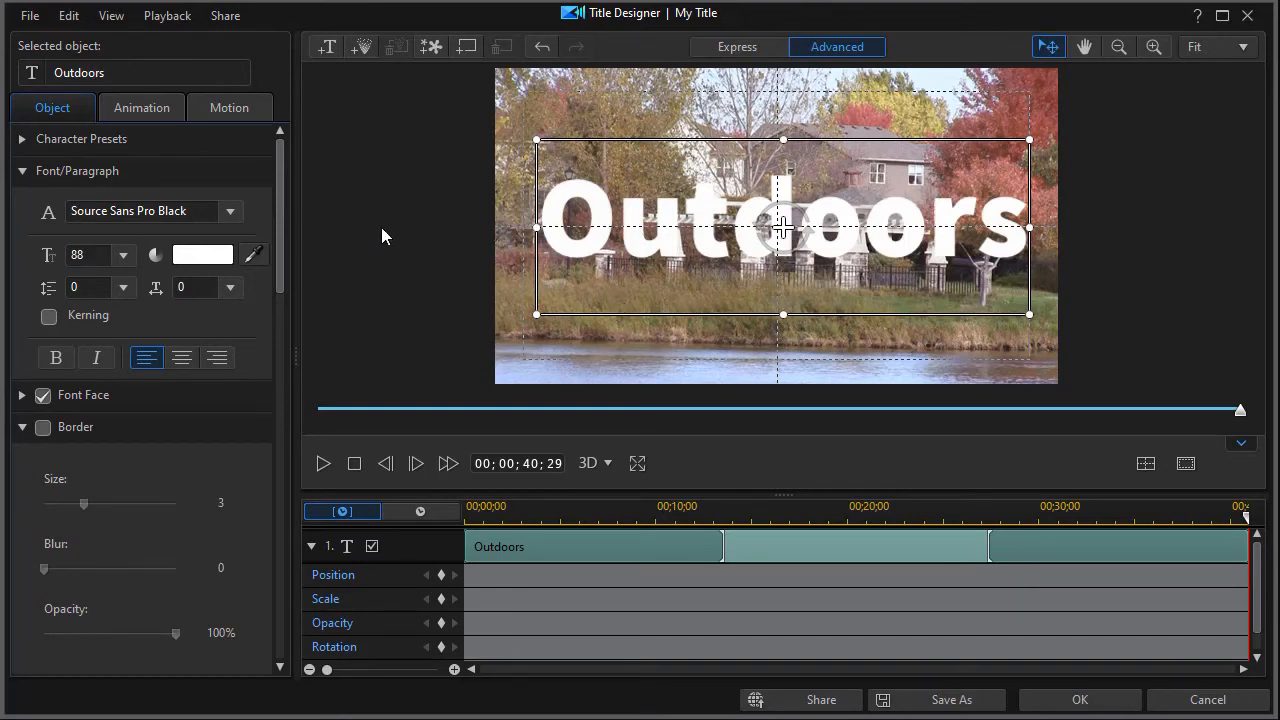
Color the title text with a pale yellow sampled from the yellow tree in the video preview.
left_click(251, 257)
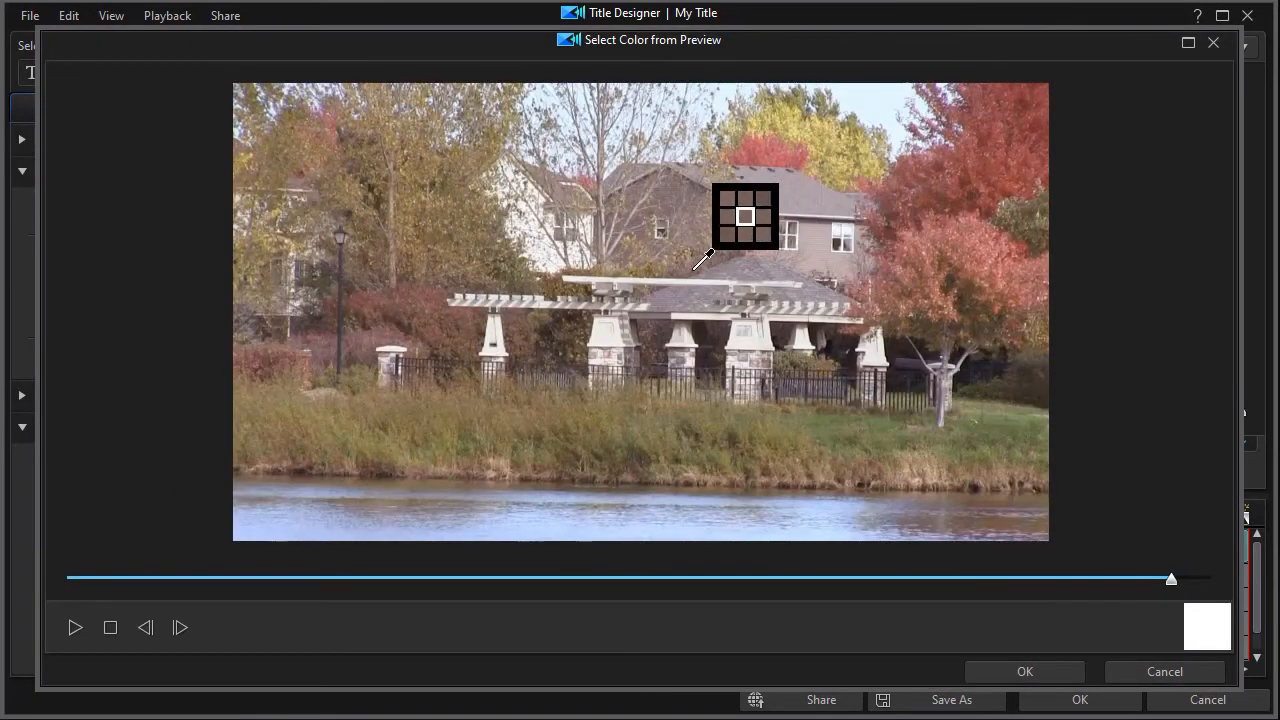
left_click(828, 147)
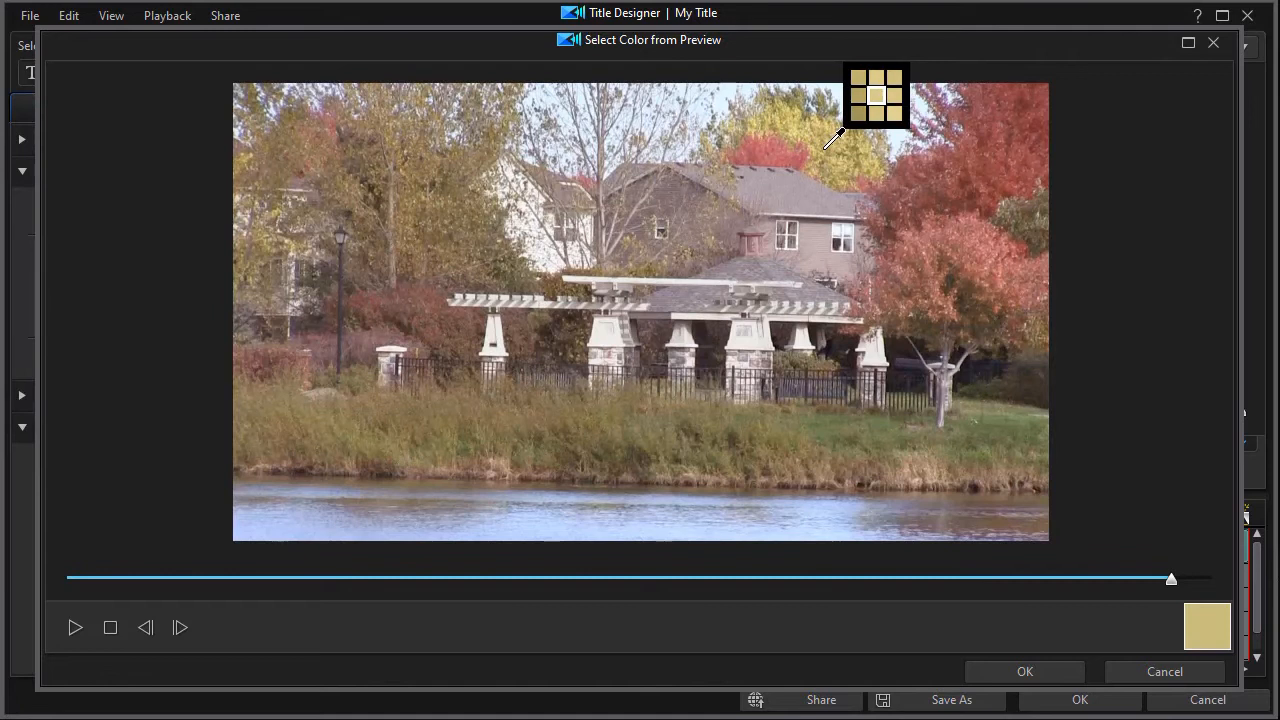
left_click(1024, 671)
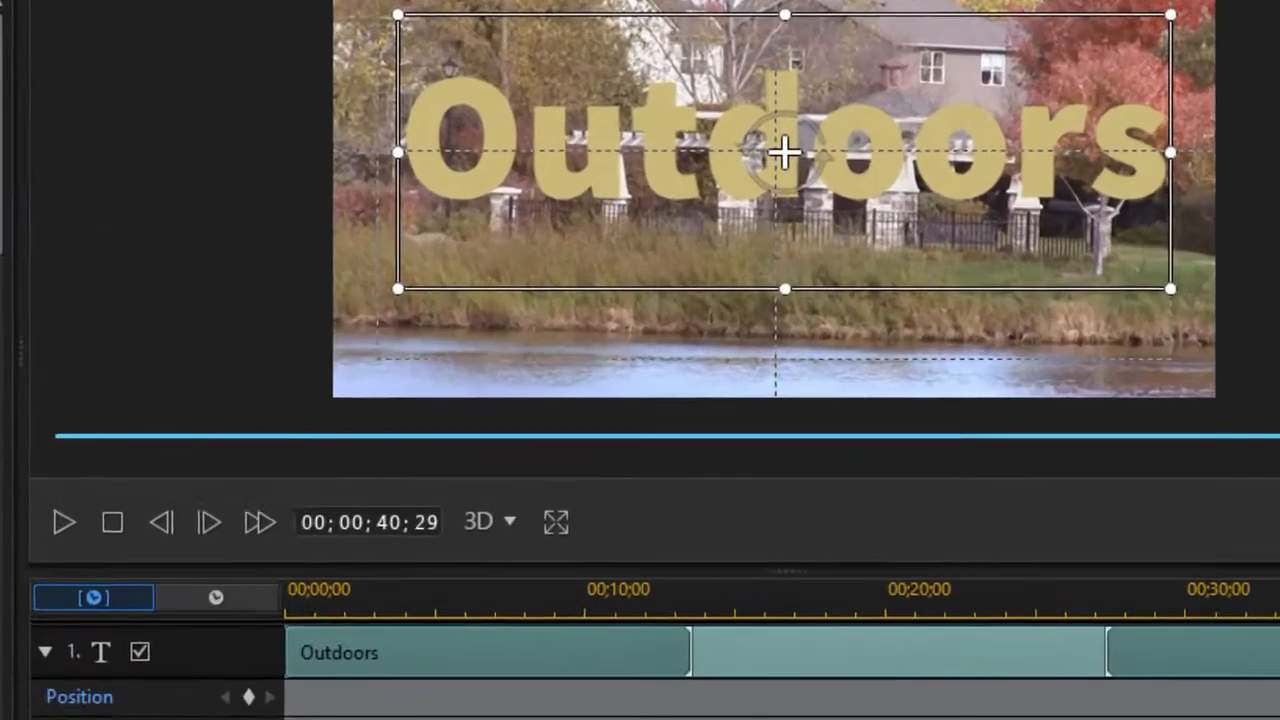
Open the title's color settings beside the preview, save the current color CABD7E as a custom color and select it.
left_click(199, 256)
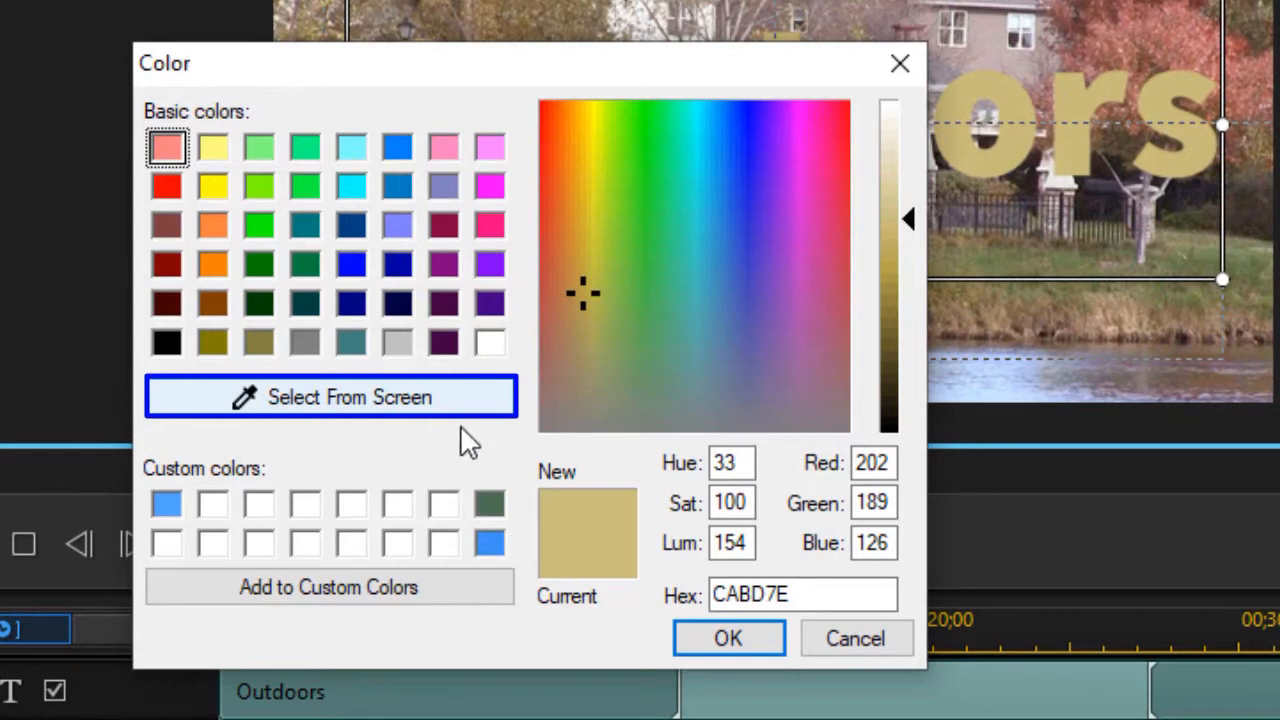
left_click_drag(434, 80, 95, 66)
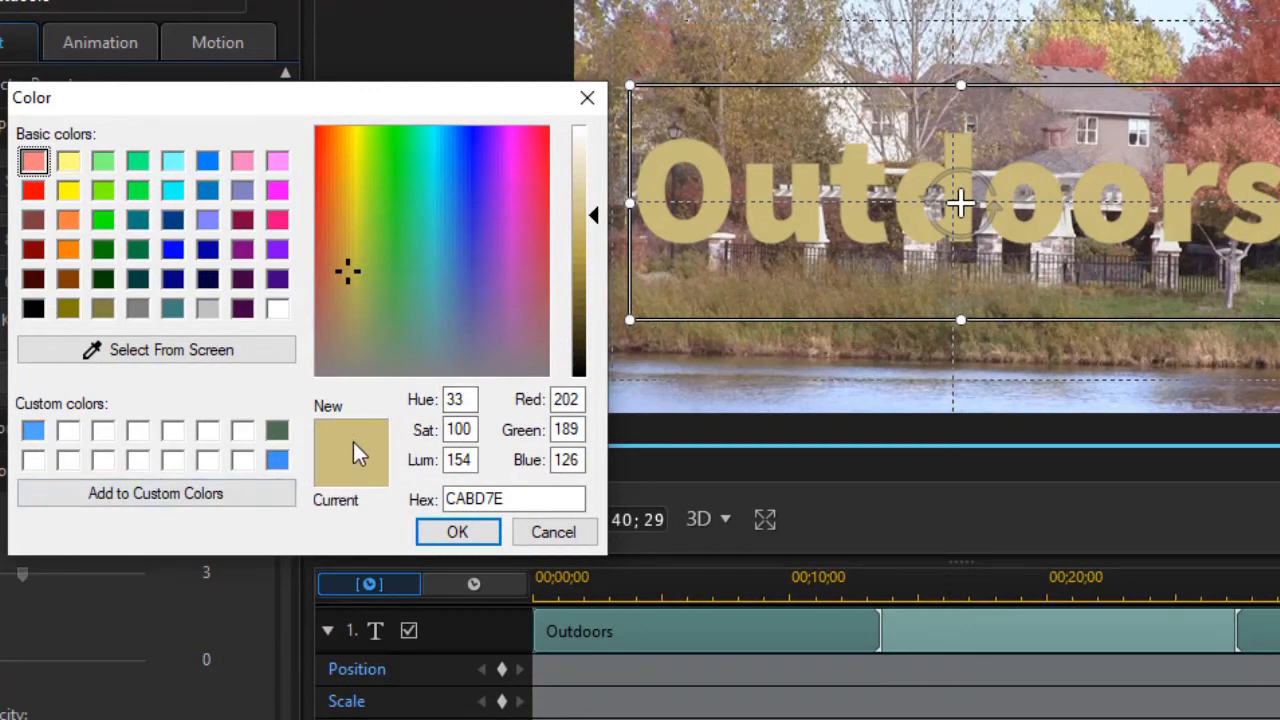
left_click(206, 500)
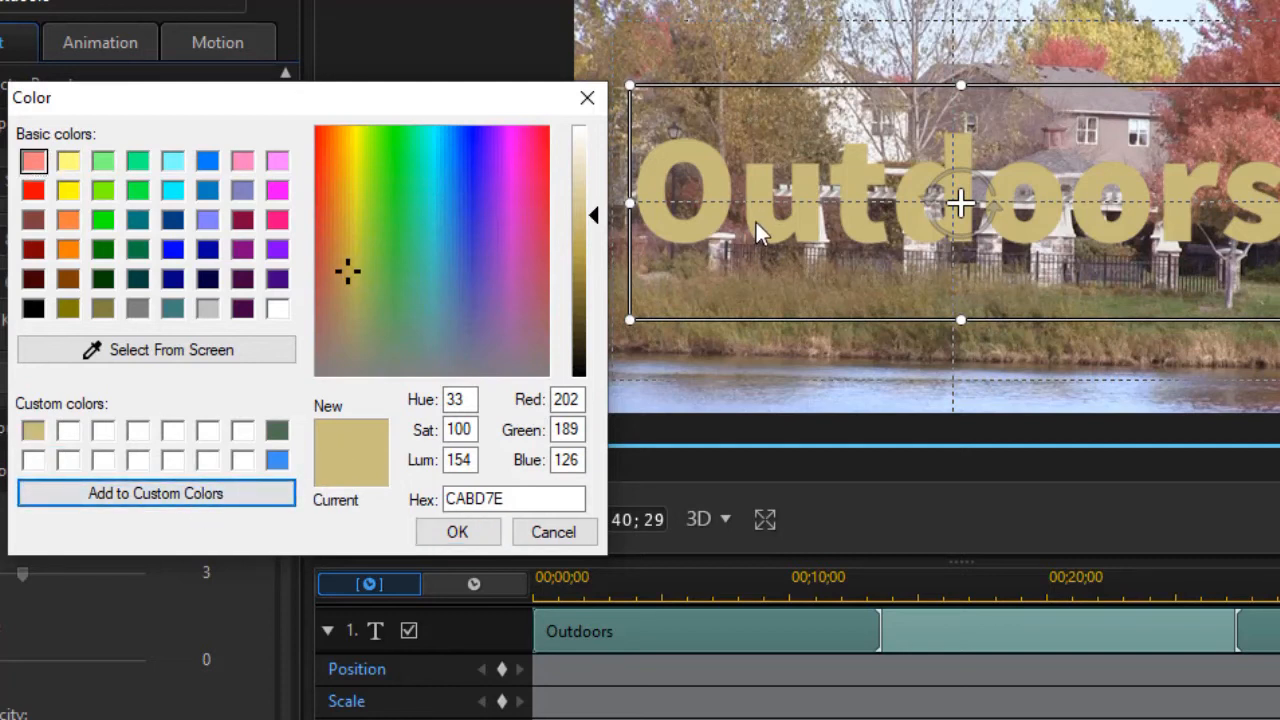
left_click(33, 431)
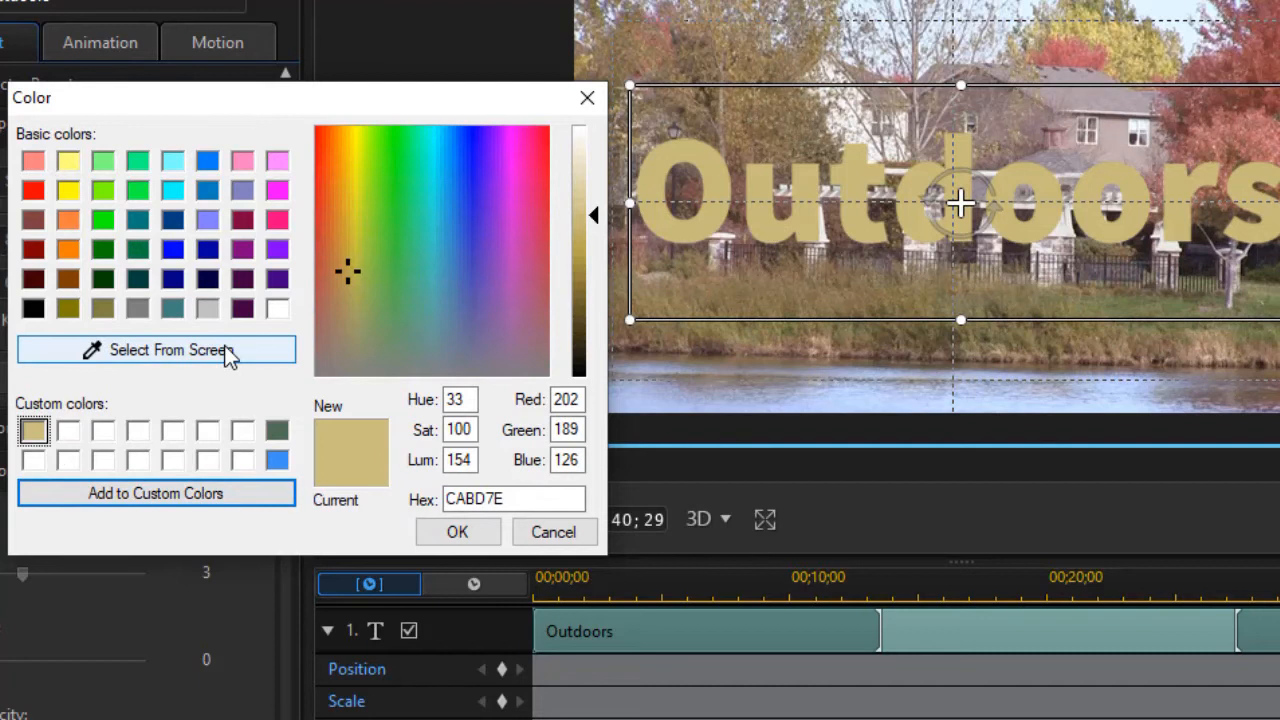
Sample the red 96514A from the red tree on screen for the title and save it as a custom color.
left_click(230, 352)
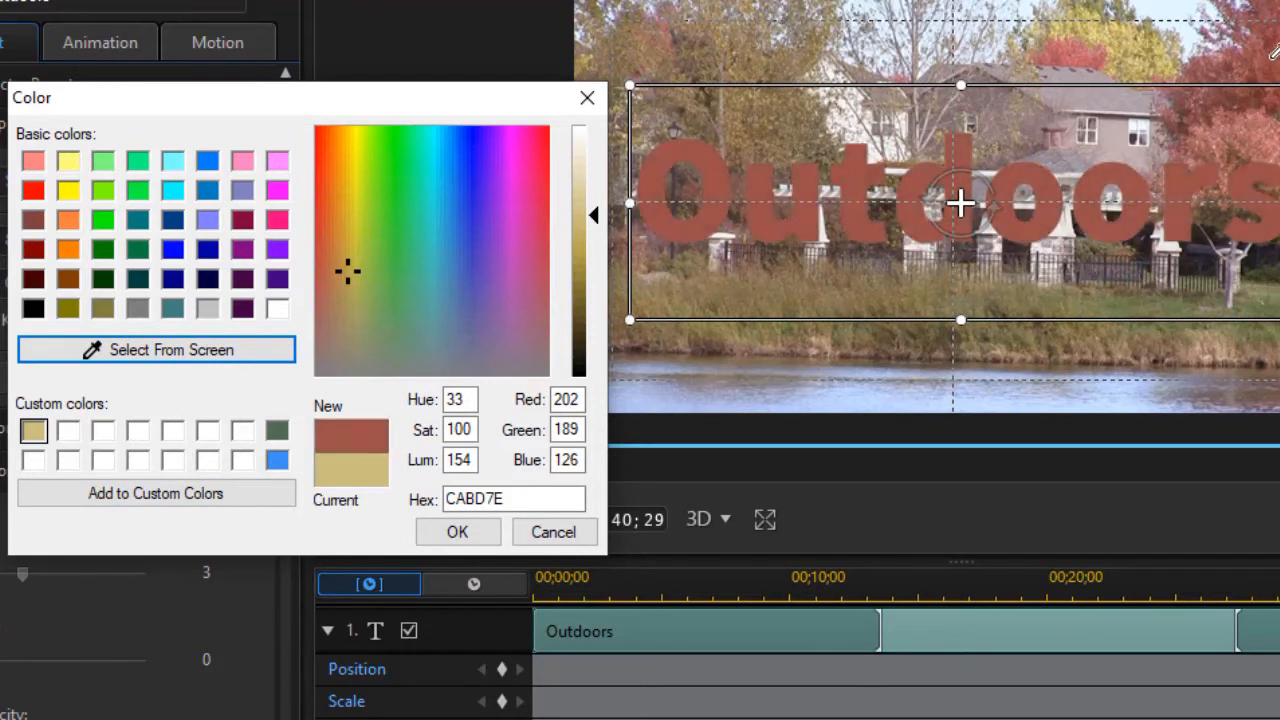
left_click(1270, 54)
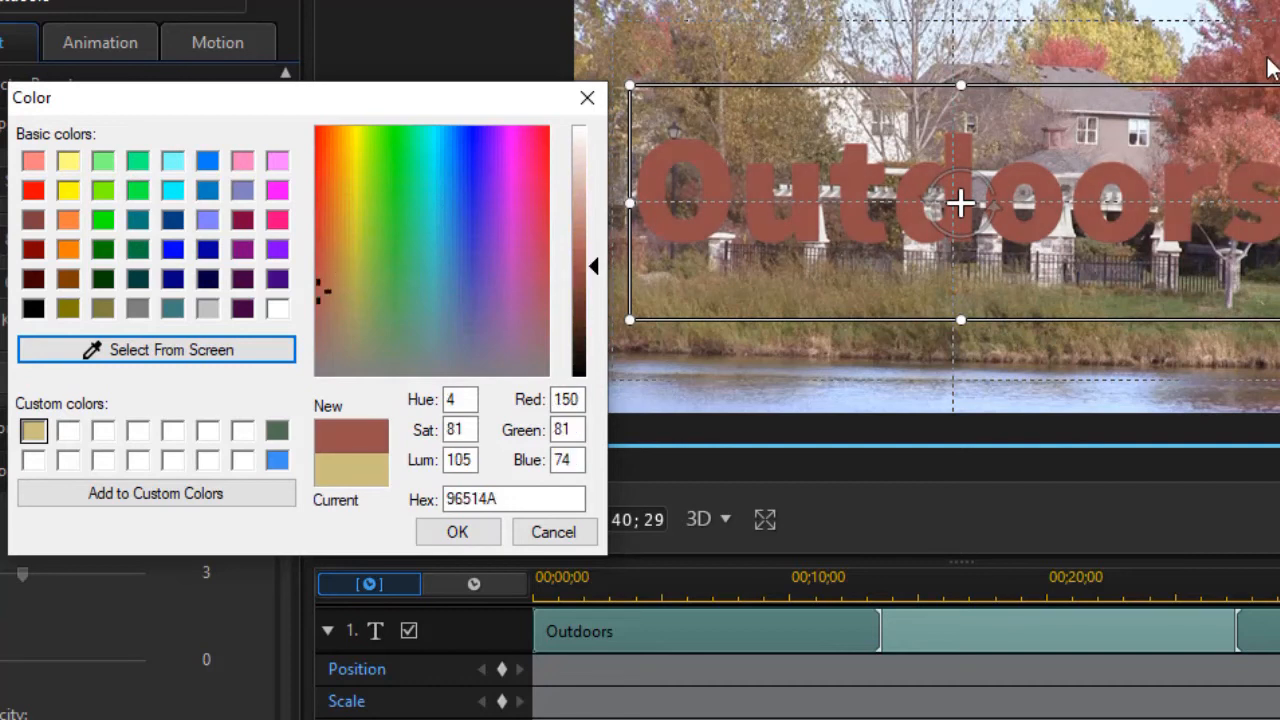
left_click(172, 494)
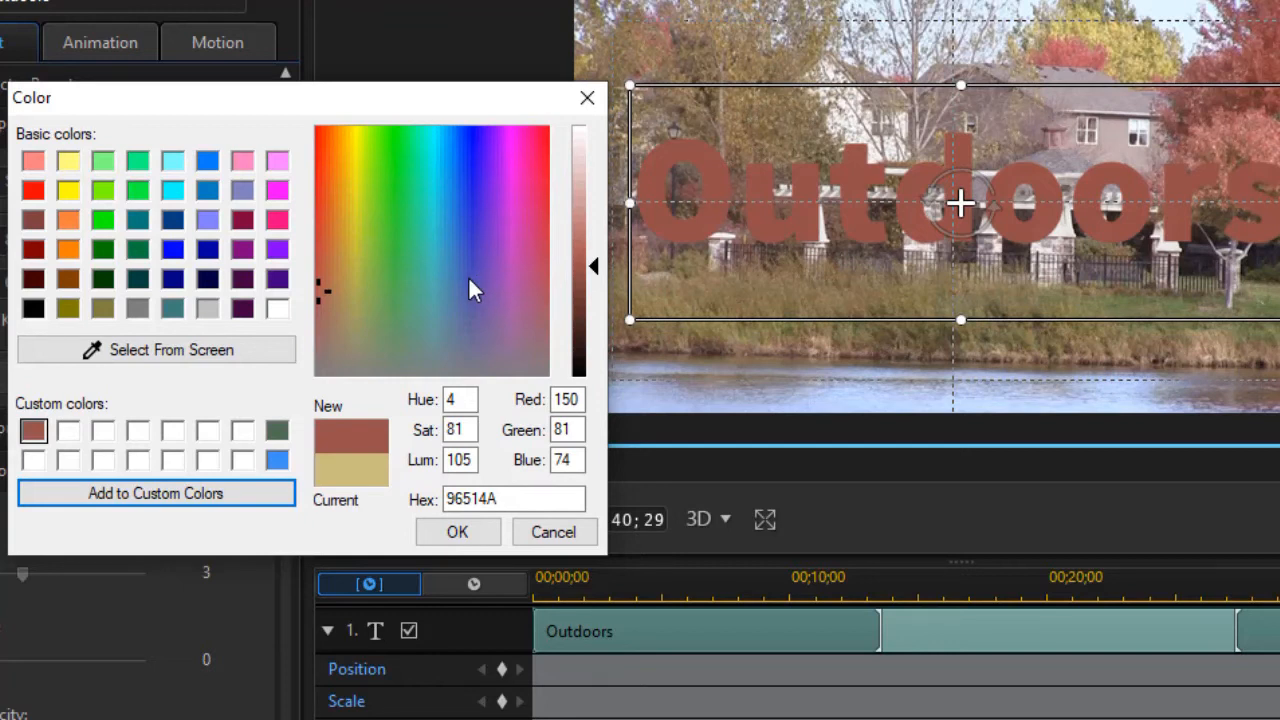
Sample the blue 3F8FF0 from the screen as the title's color.
left_click(167, 360)
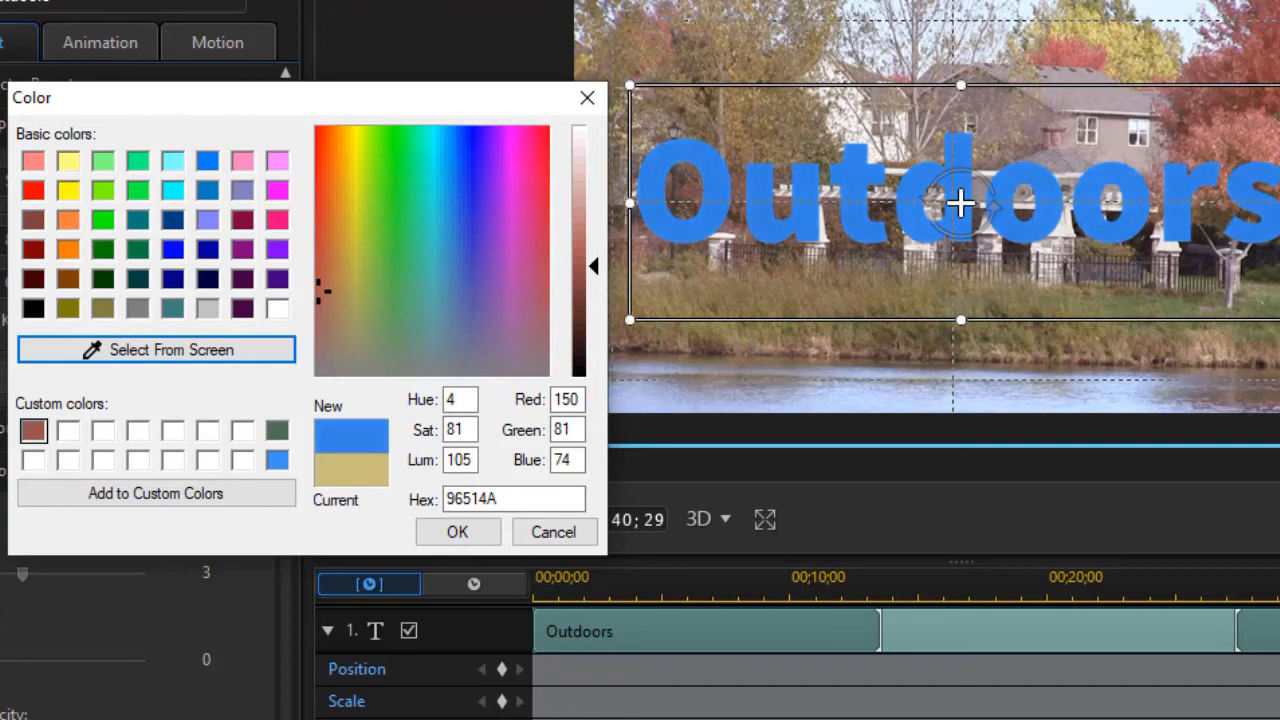
left_click(960, 203)
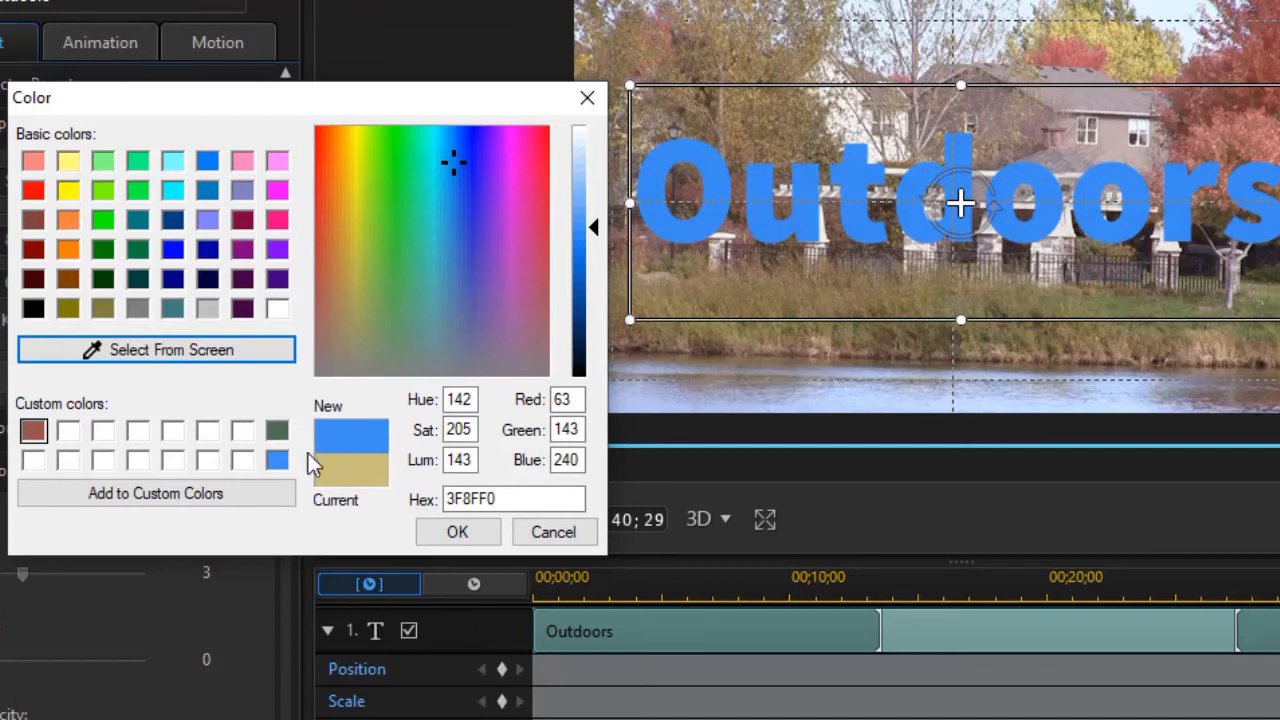
Save the sampled blue 3F8FF0 as a custom color and apply that custom color to the title text.
left_click(222, 497)
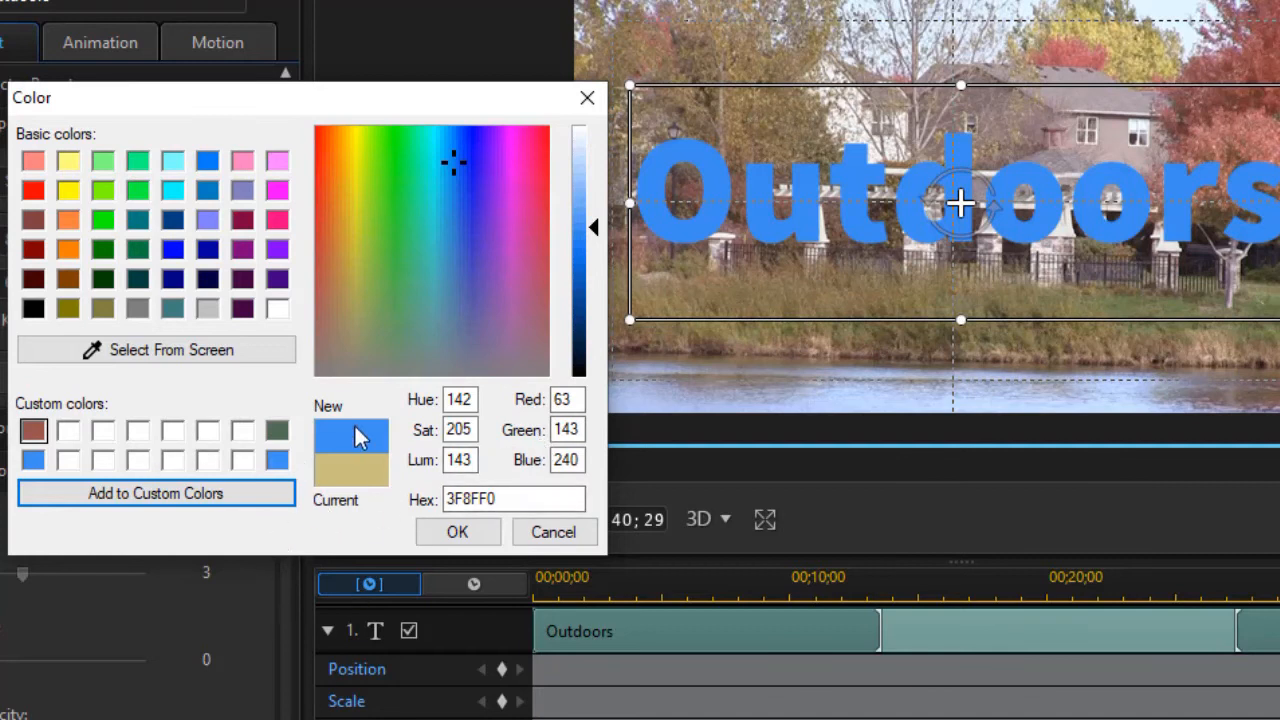
left_click(588, 100)
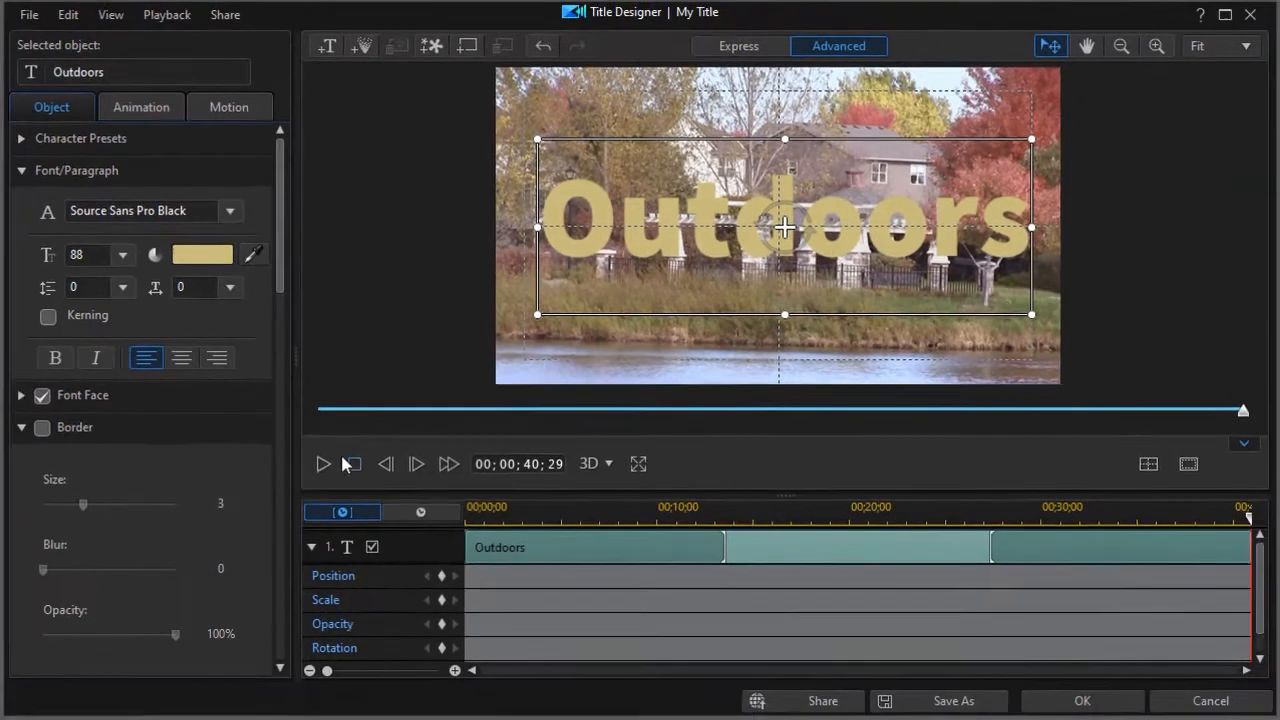
left_click(194, 255)
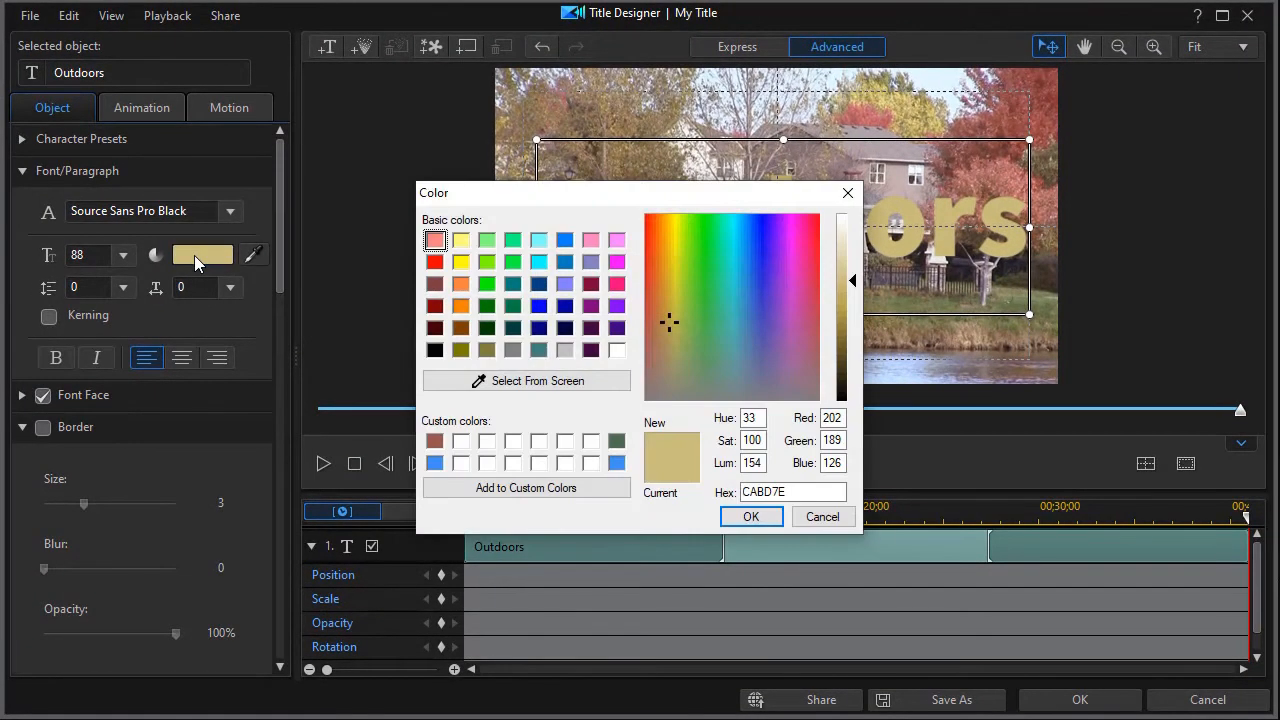
left_click(435, 463)
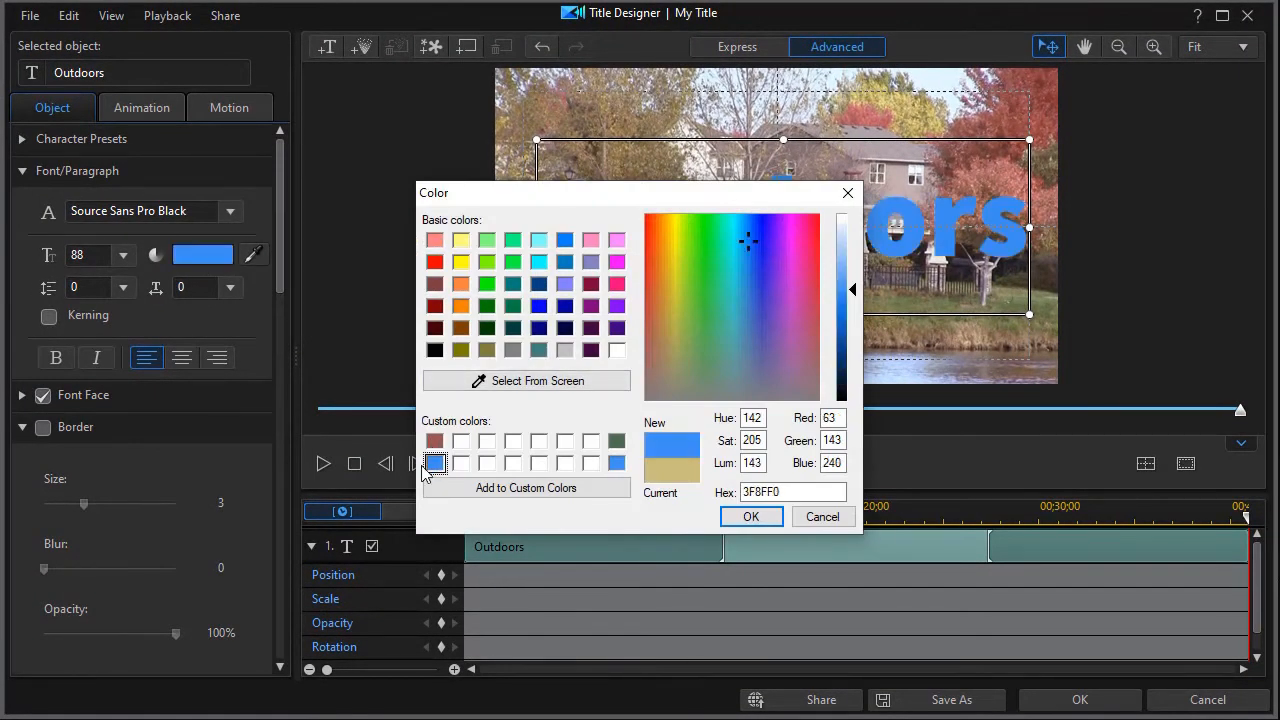
left_click(750, 516)
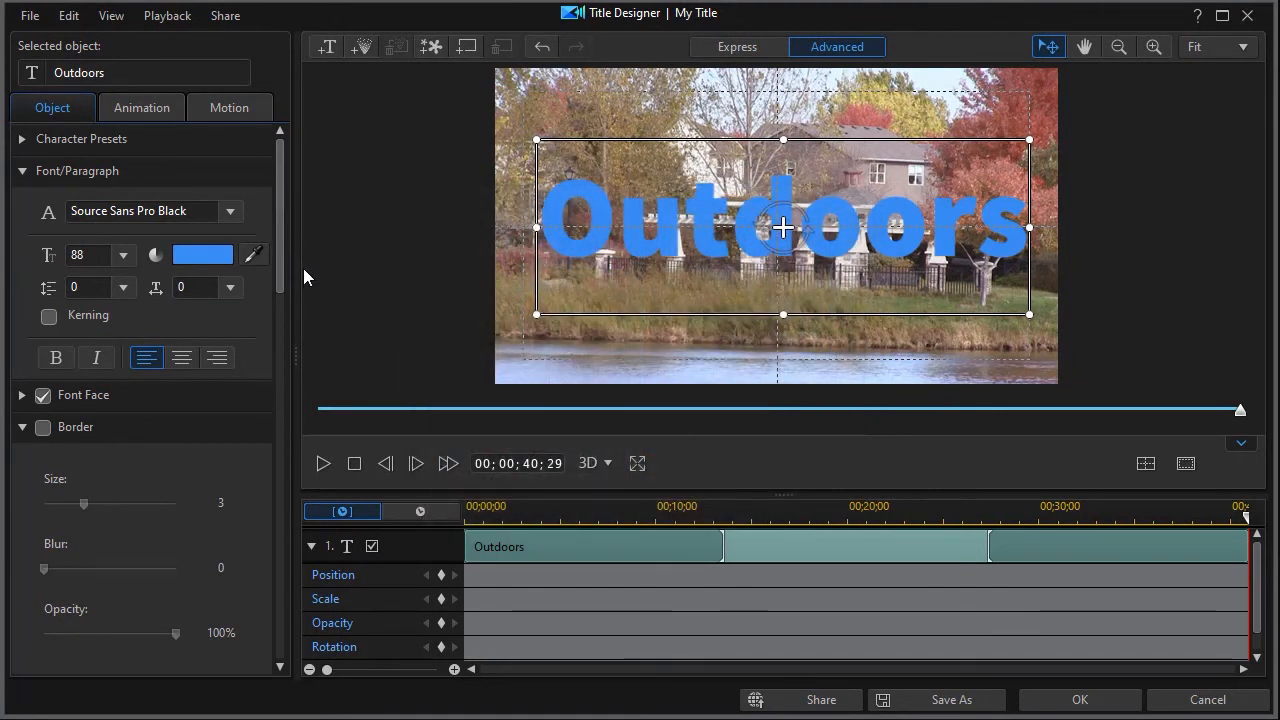
Leave the title designer with the title changes saved, and open the settings for producing the video.
left_click(1248, 16)
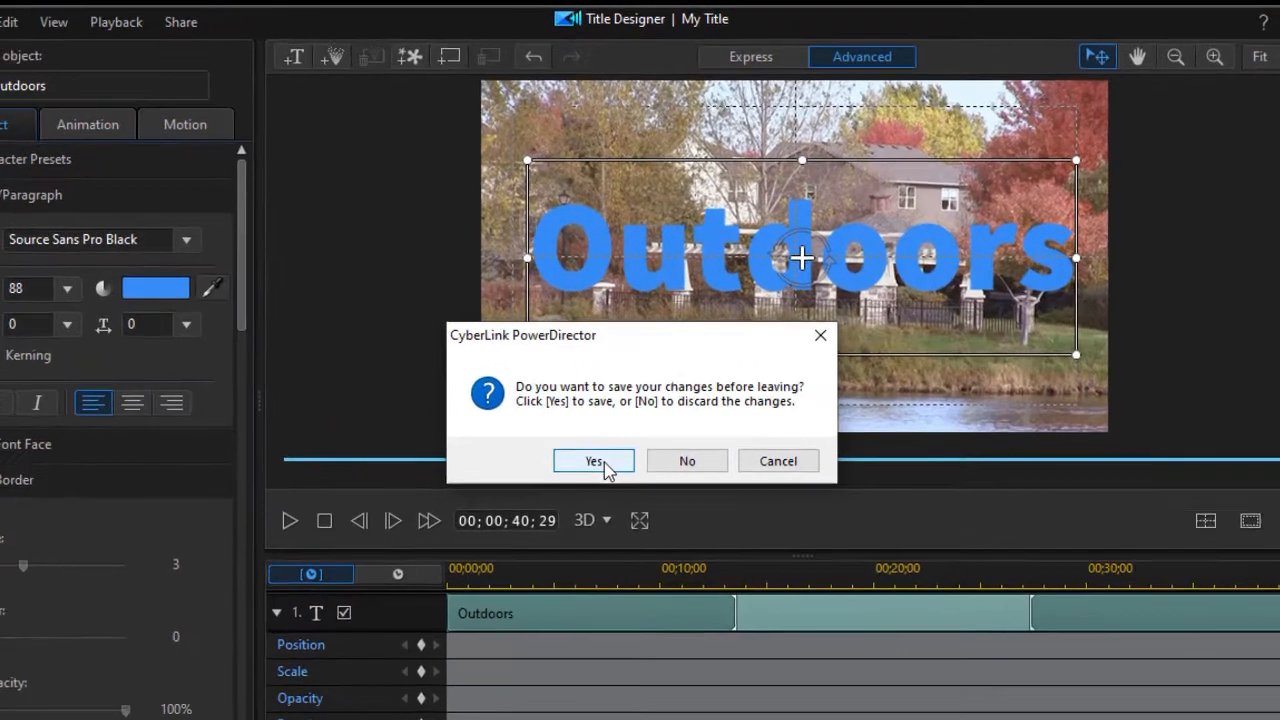
left_click(598, 413)
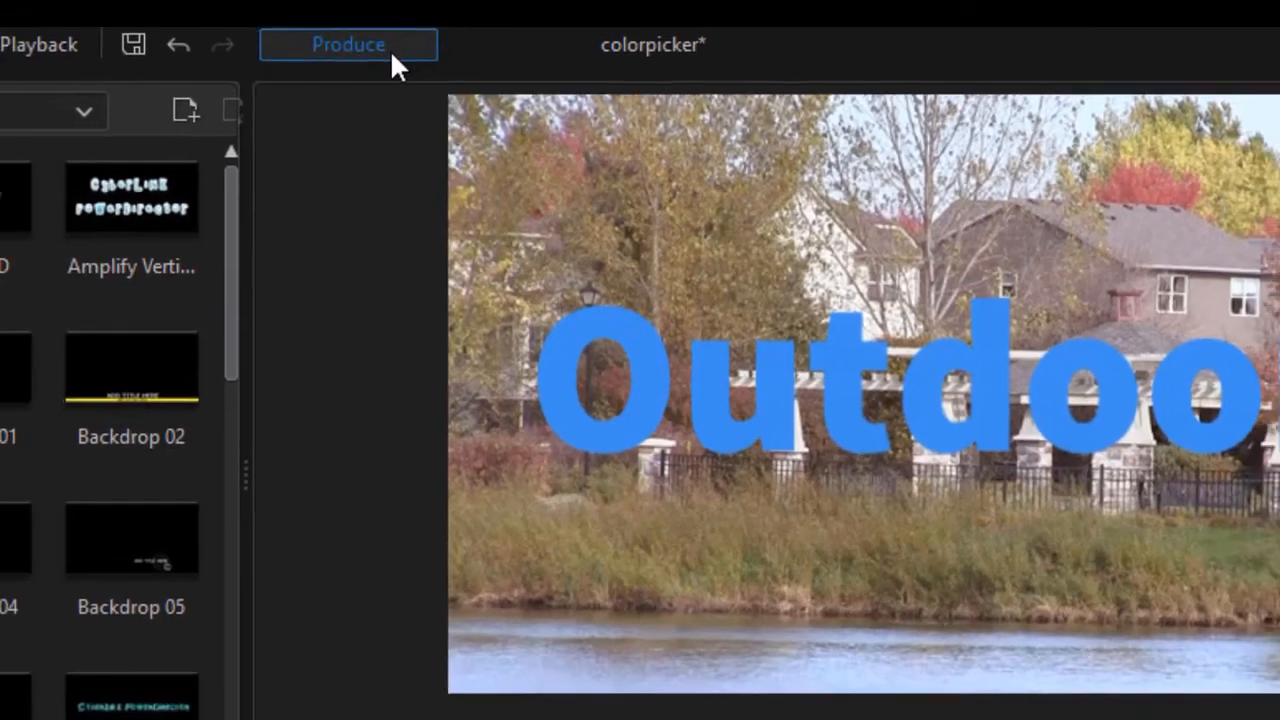
left_click(372, 60)
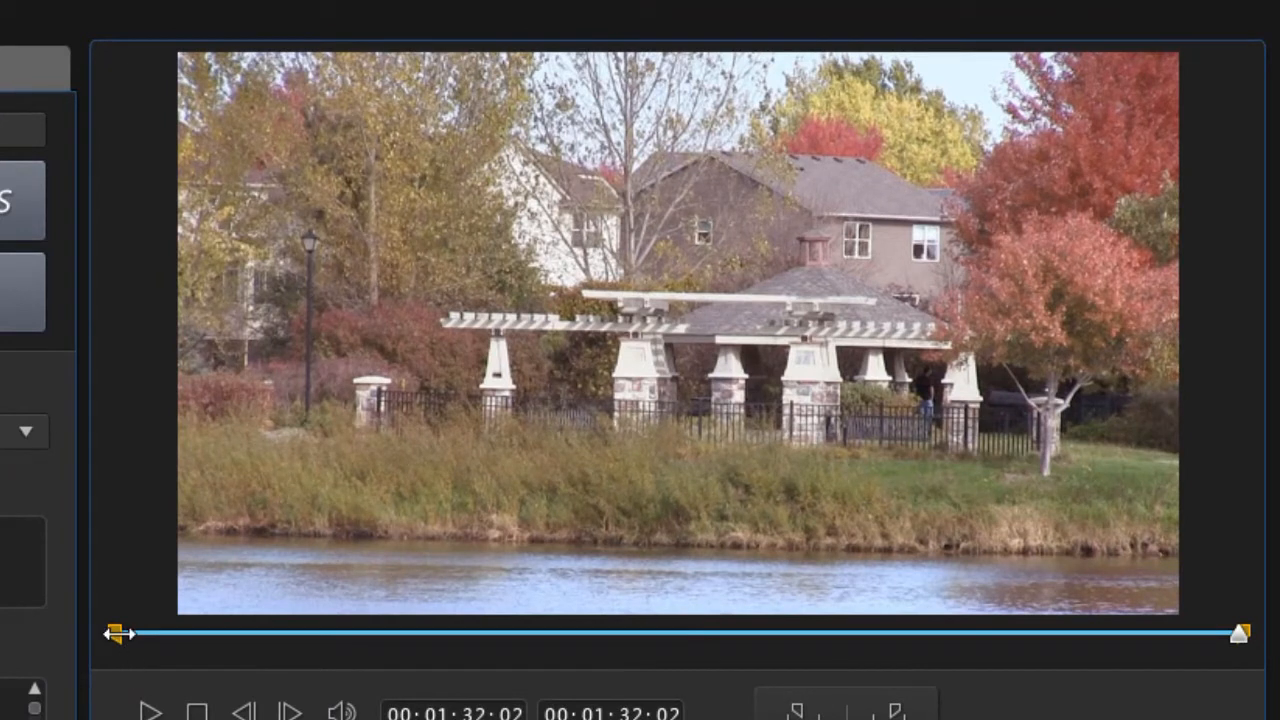
Narrow the production range to a middle section of about 37 seconds ending at 00:01:07:07, and restore the full range.
mouse_move(116, 633)
left_mouse_down()
mouse_move(122, 650)
mouse_move(378, 648)
mouse_move(486, 663)
left_mouse_up()
left_click(1237, 632)
left_click(1132, 640)
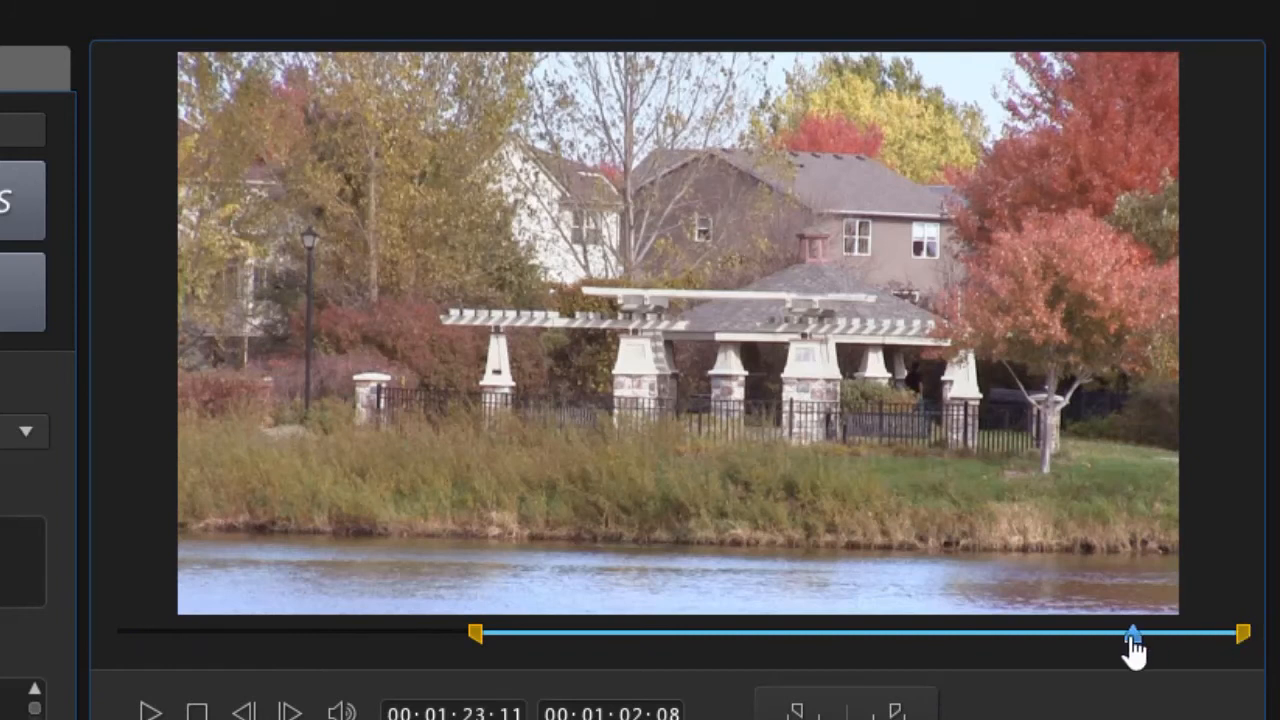
left_click_drag(1133, 650, 1020, 650)
mouse_move(1241, 633)
left_mouse_down()
mouse_move(1030, 638)
mouse_move(936, 658)
left_mouse_up()
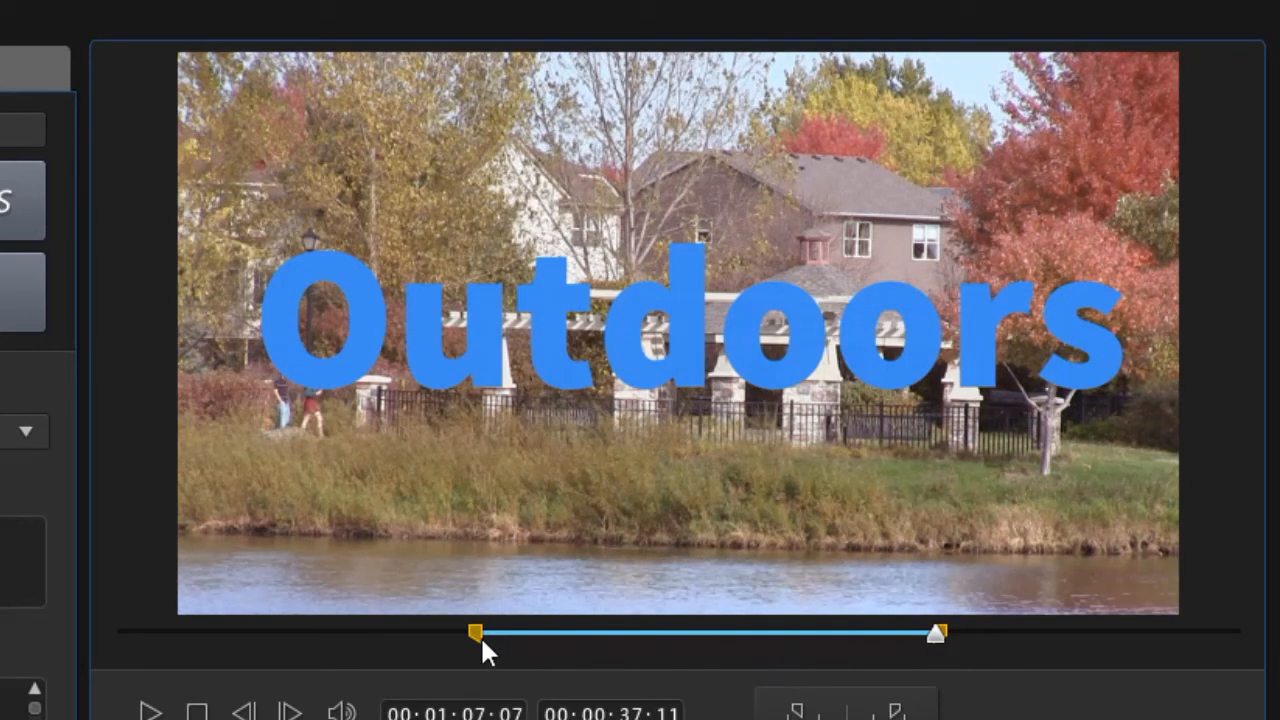
left_click_drag(481, 638, 118, 635)
mouse_move(945, 641)
left_mouse_down()
mouse_move(1240, 640)
mouse_move(1262, 700)
left_mouse_up()
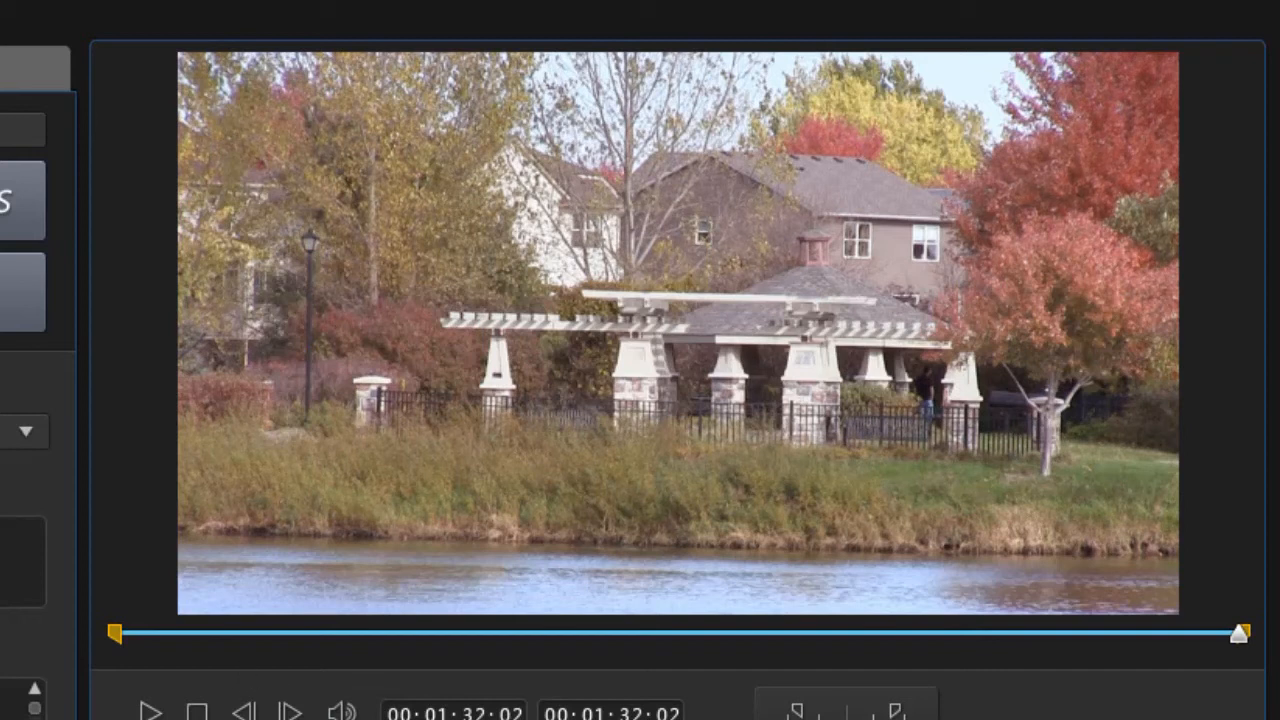
Mark the production range from exactly 00:00:30:00 to 00:00:50:00 by timecode, and restore the full range.
type("0")
left_click(476, 713)
type("30")
key("Return")
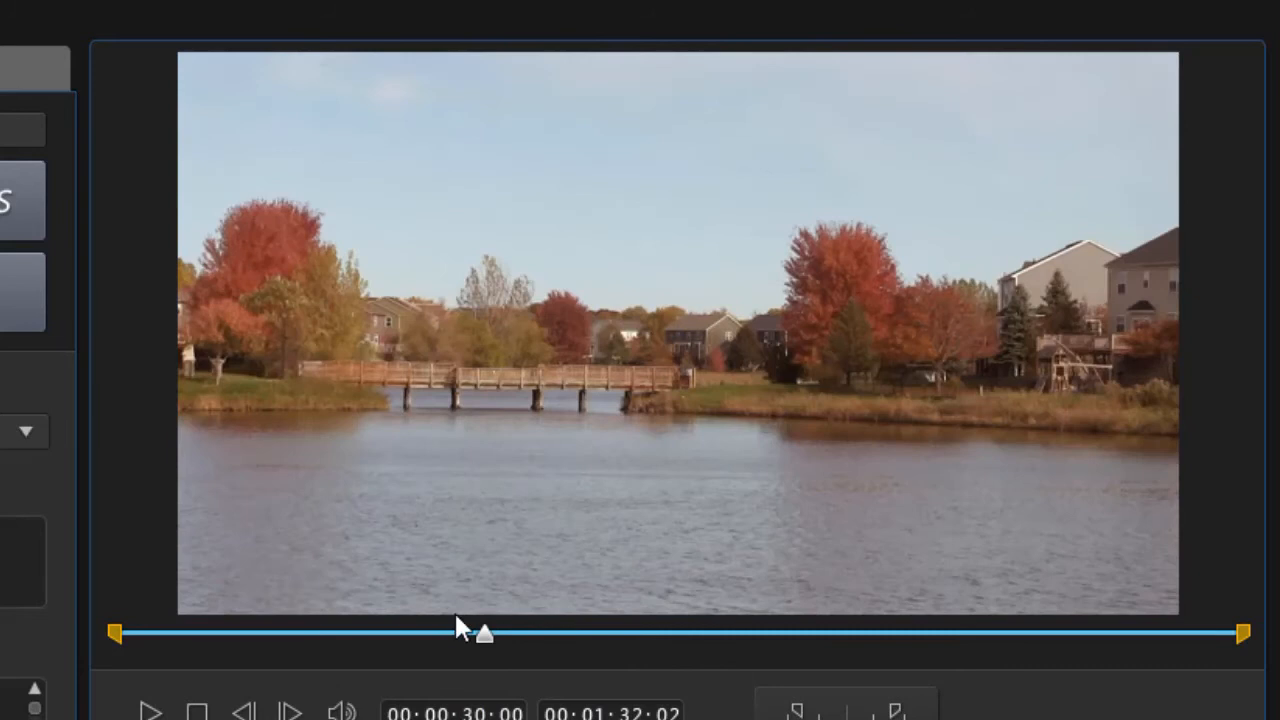
left_click(797, 712)
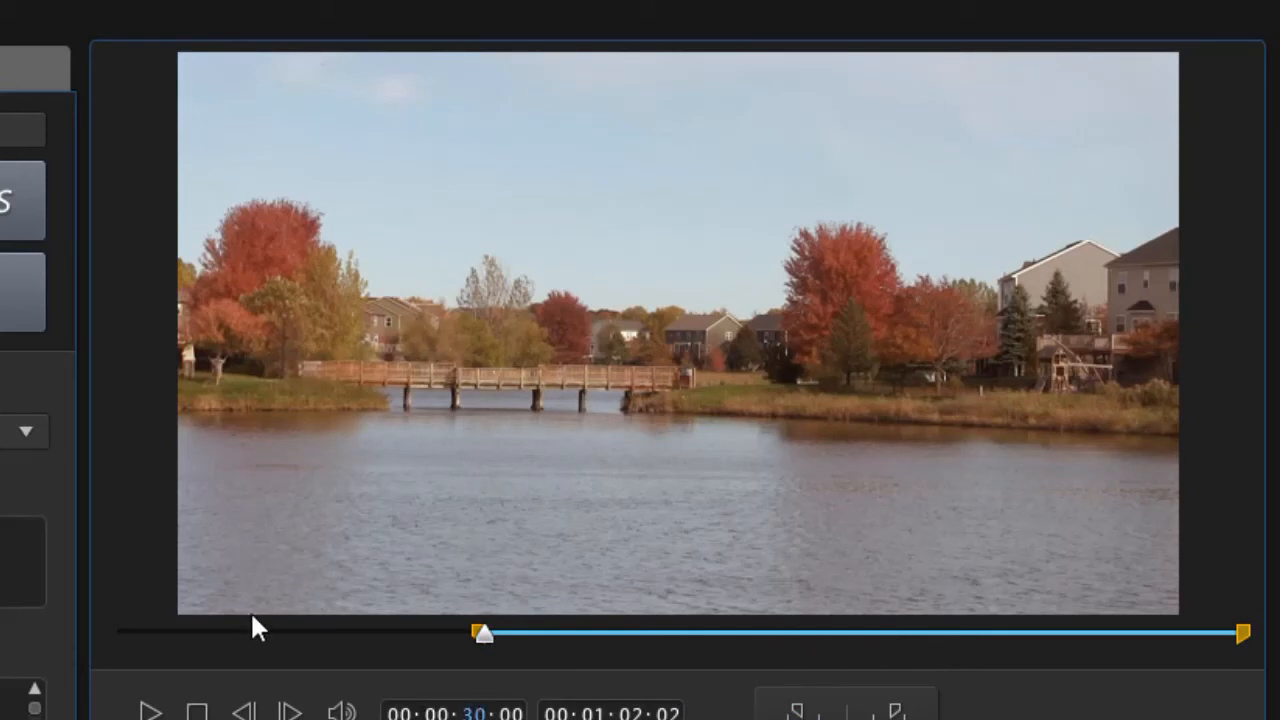
type("50")
key("Return")
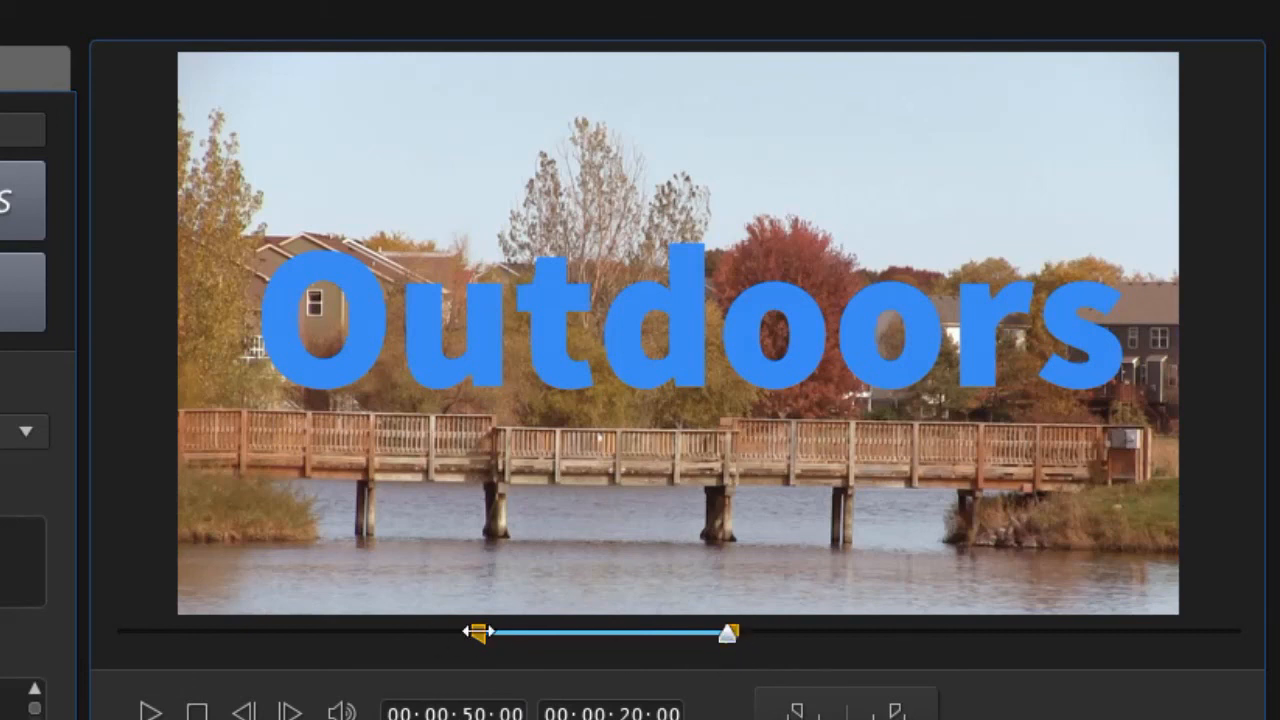
left_click_drag(478, 632, 114, 632)
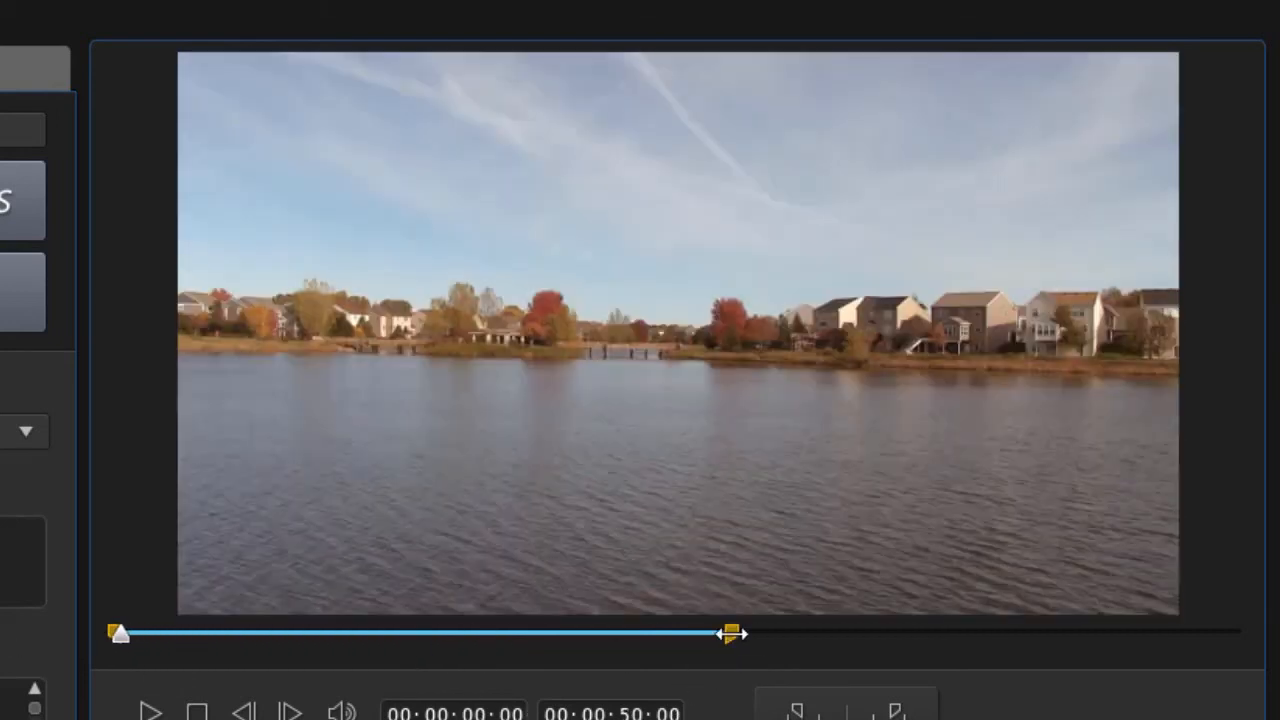
left_click_drag(730, 632, 1240, 632)
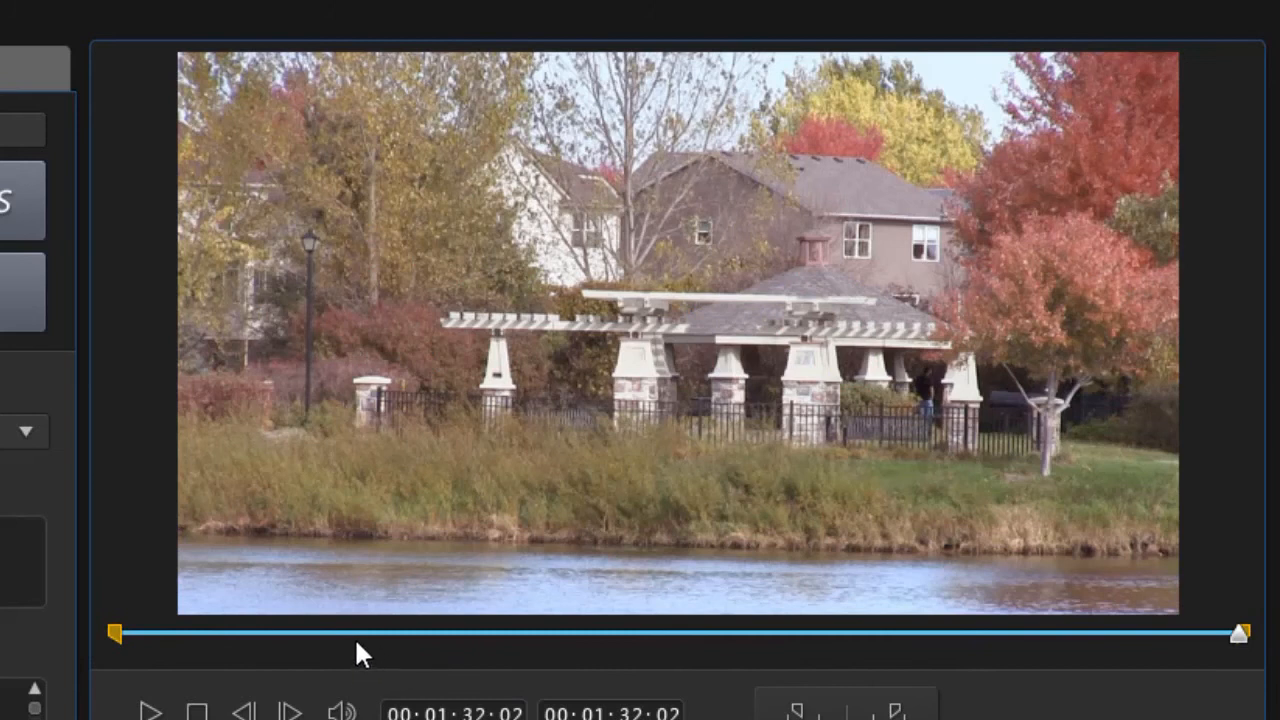
Mark the production range to start at 00:00:25:22 and end at 00:01:05:06.
left_click(357, 645)
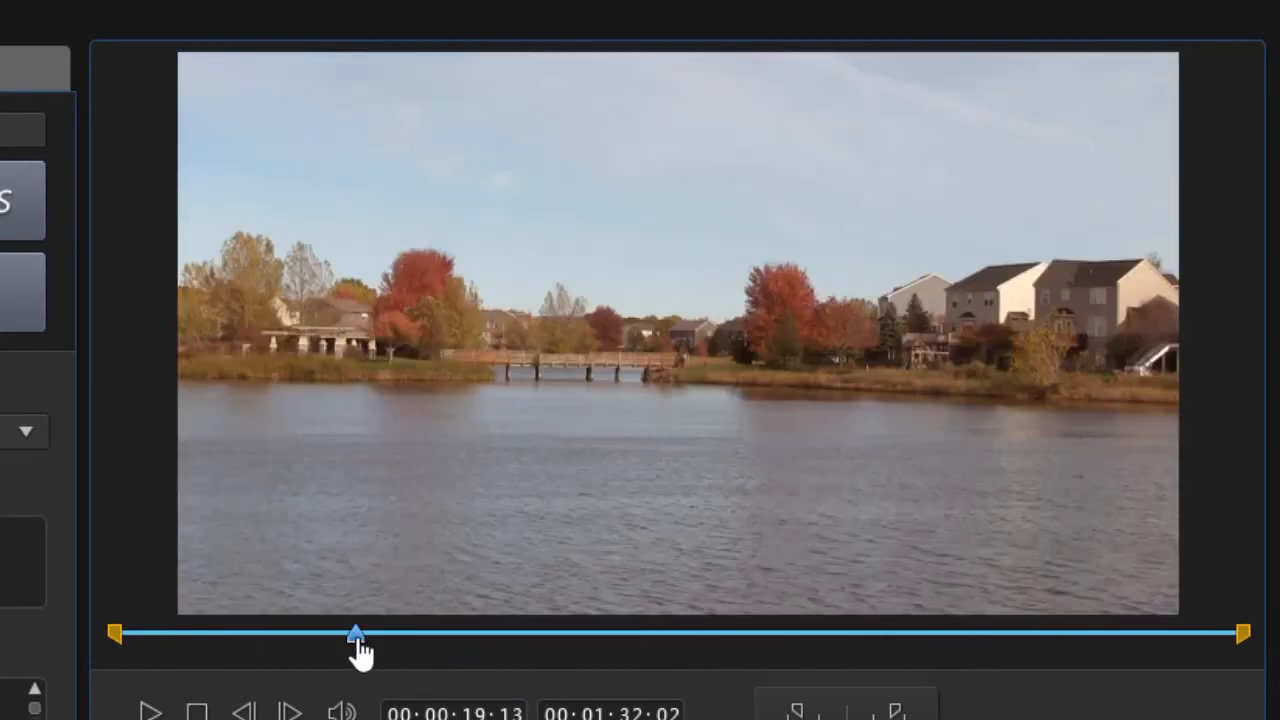
left_click_drag(357, 645, 436, 643)
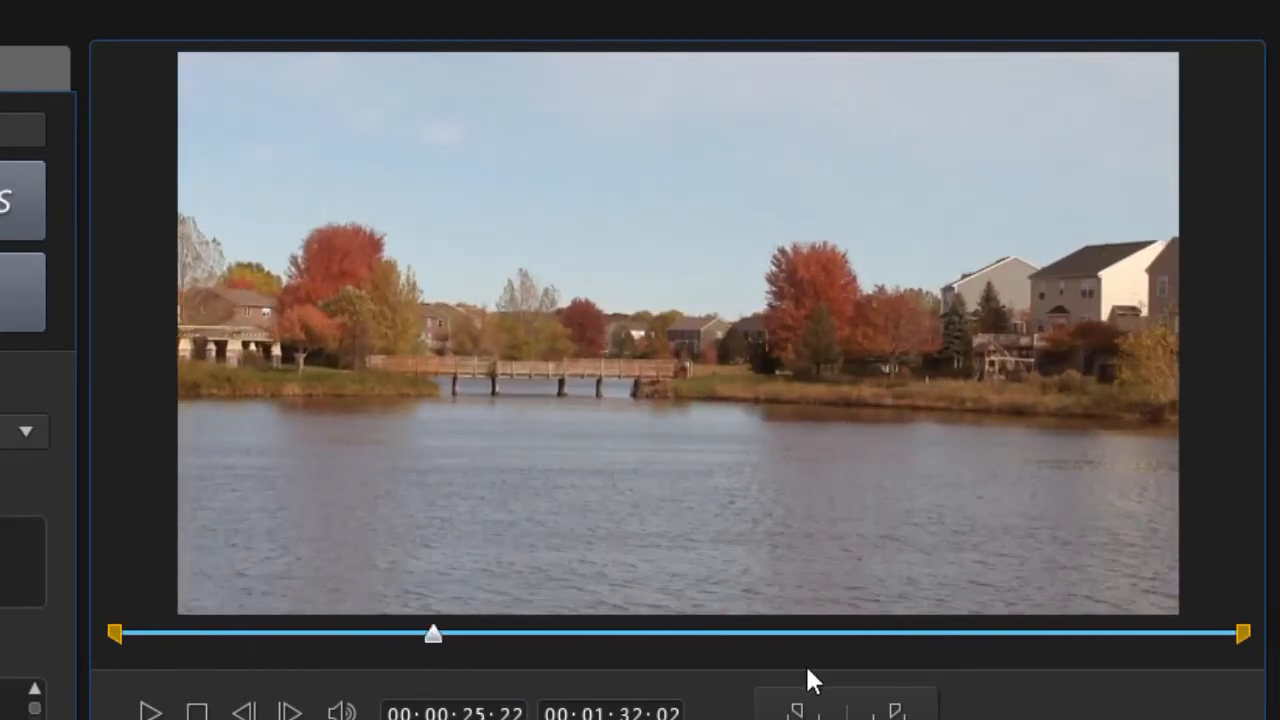
left_click(797, 711)
left_click_drag(929, 640, 903, 655)
left_click(895, 709)
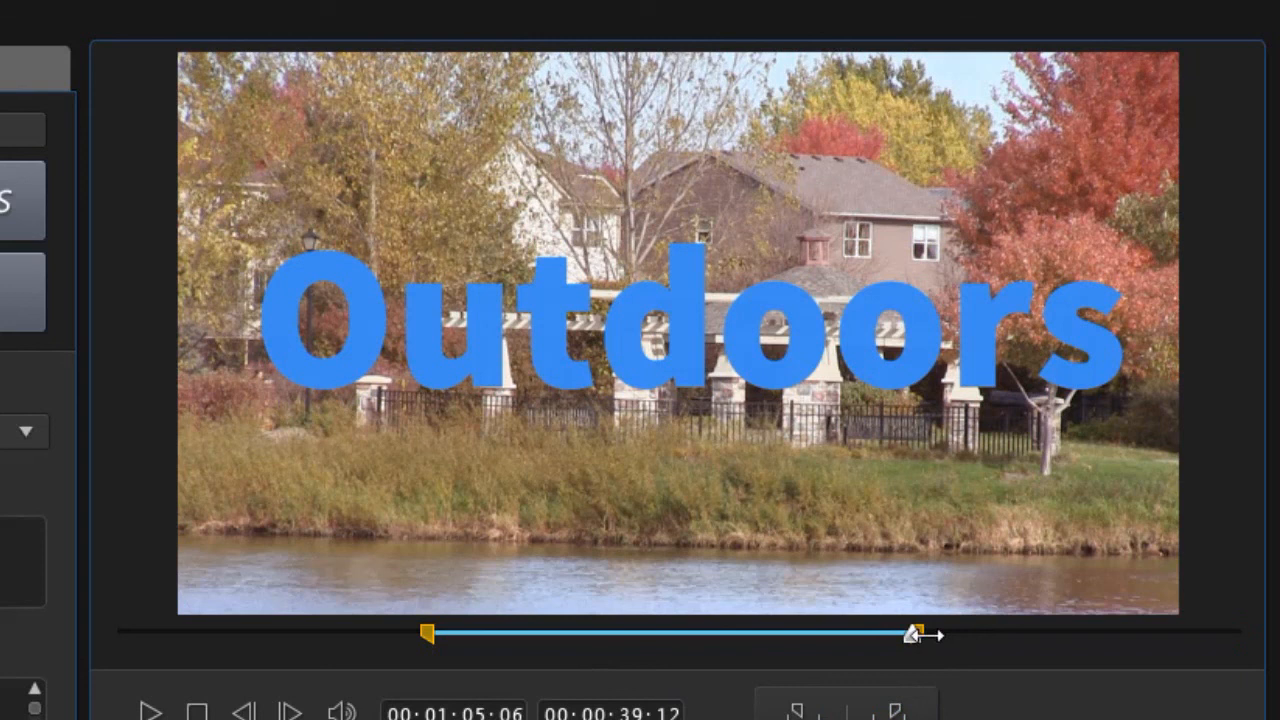